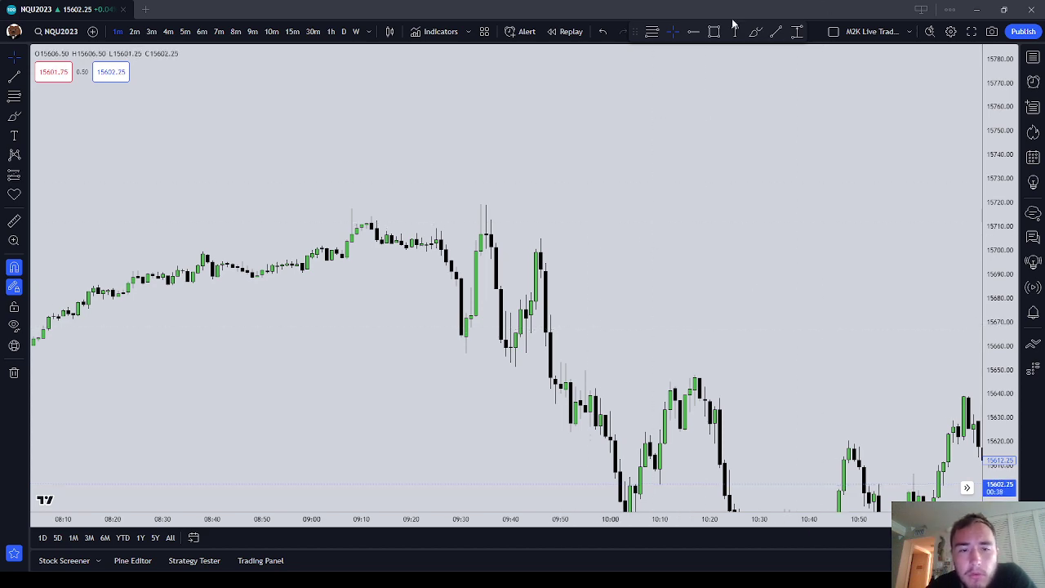
# Draw a rectangle over the 09:30 to 09:40 candles, spanning prices 15684.50 to 15697.50
pyautogui.scroll(-5, 697, 191)
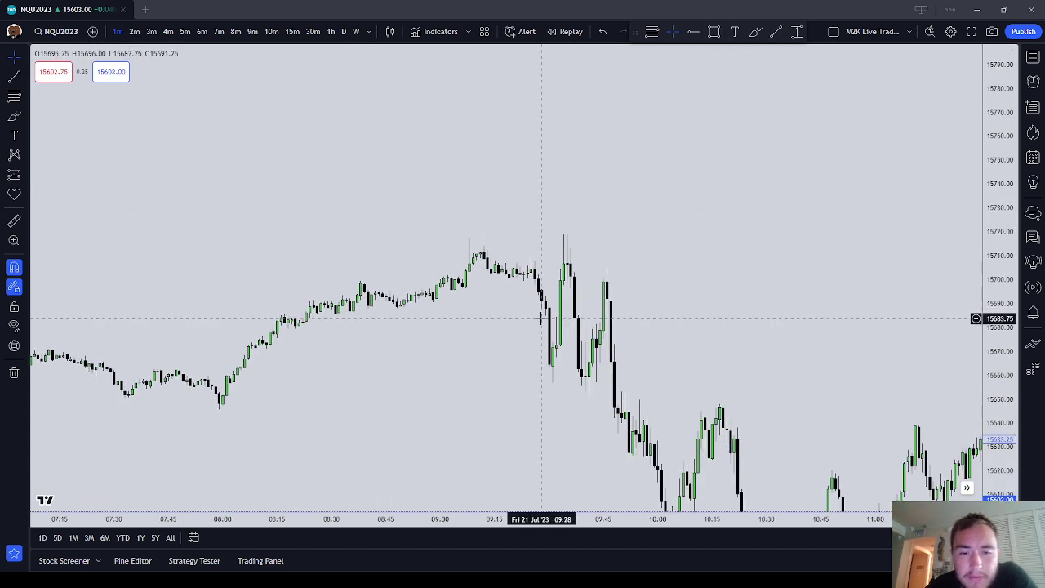
pyautogui.scroll(4, 711, 275)
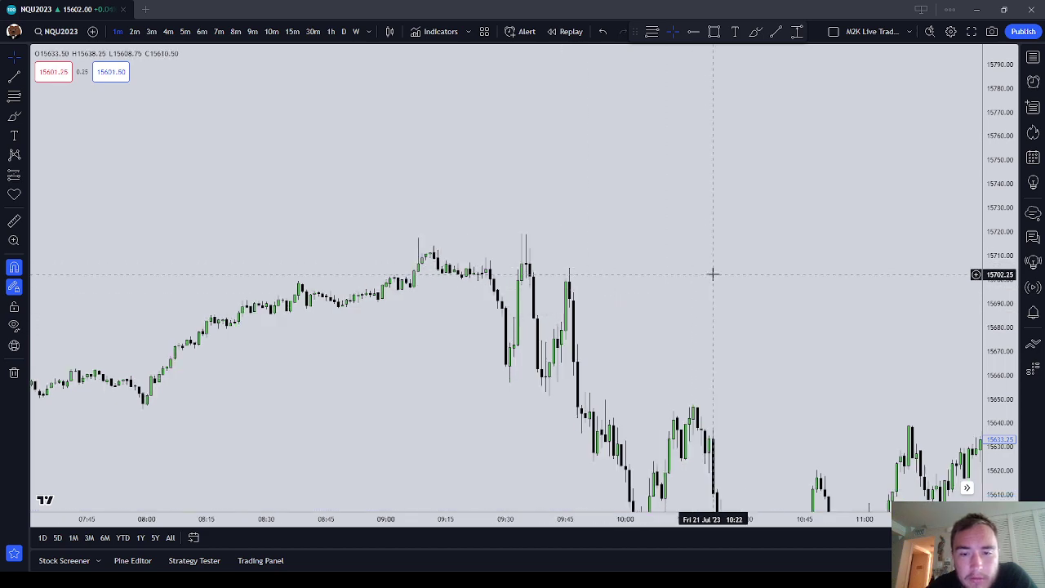
pyautogui.hscroll(-2, 500, 302)
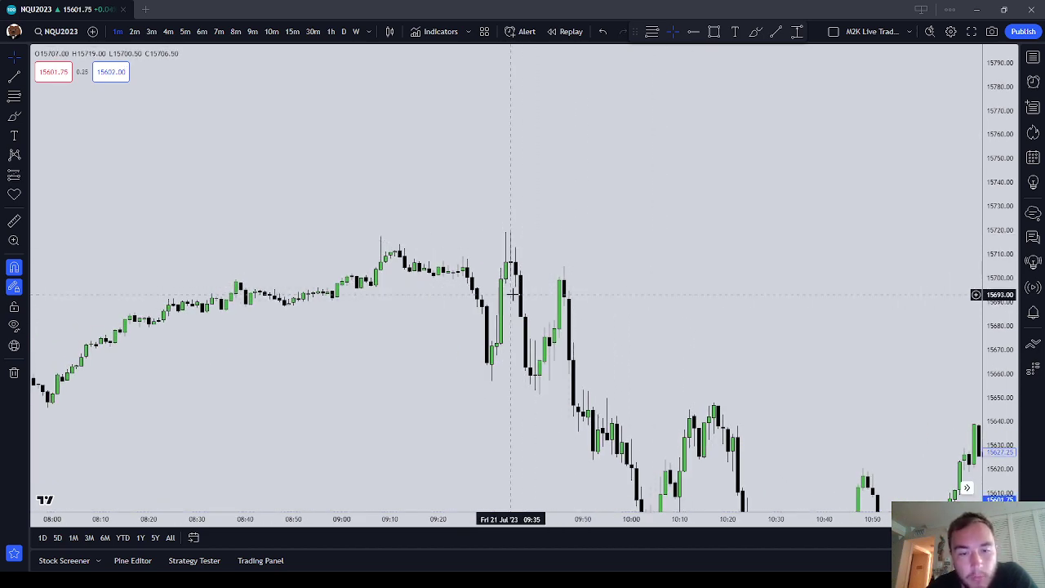
pyautogui.click(713, 31)
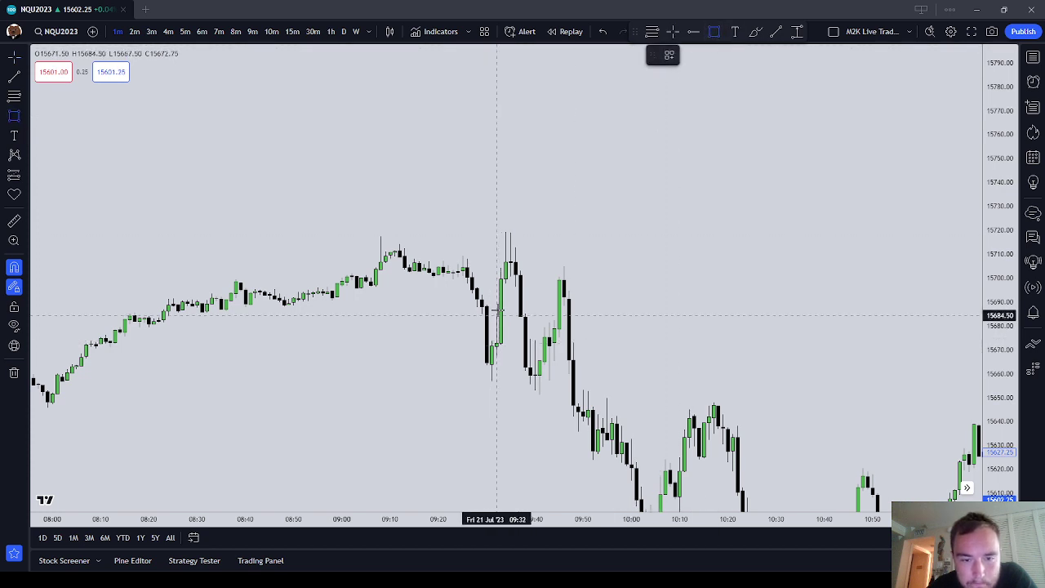
pyautogui.press('Escape')
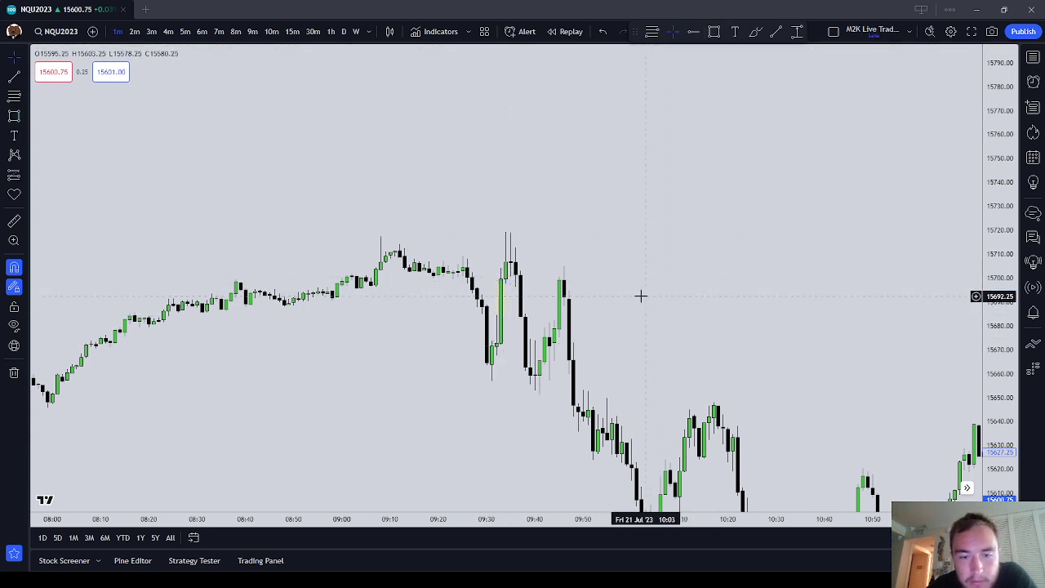
pyautogui.moveTo(507, 299); pyautogui.dragTo(535, 298)
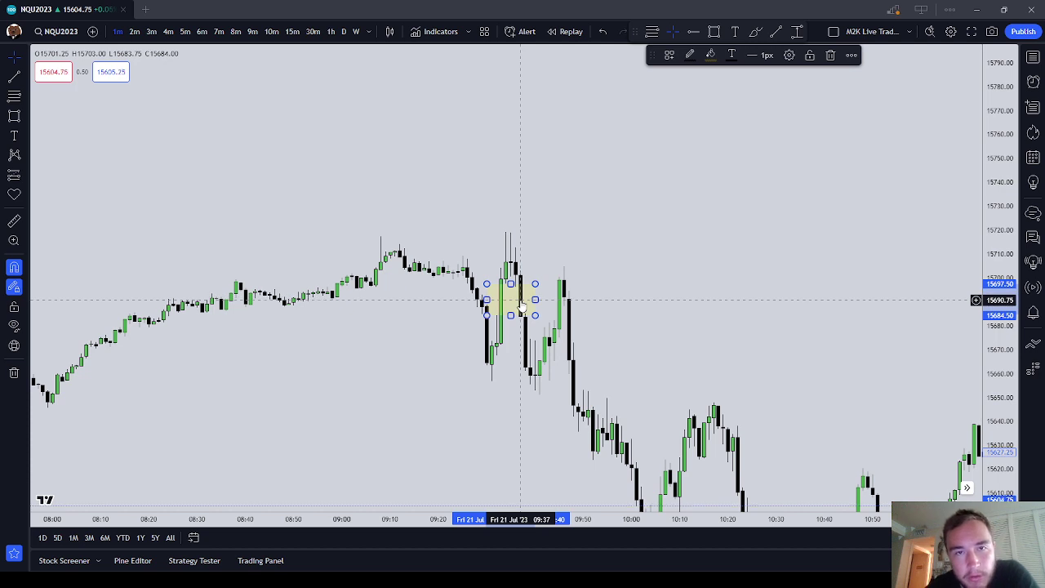
pyautogui.click(527, 329)
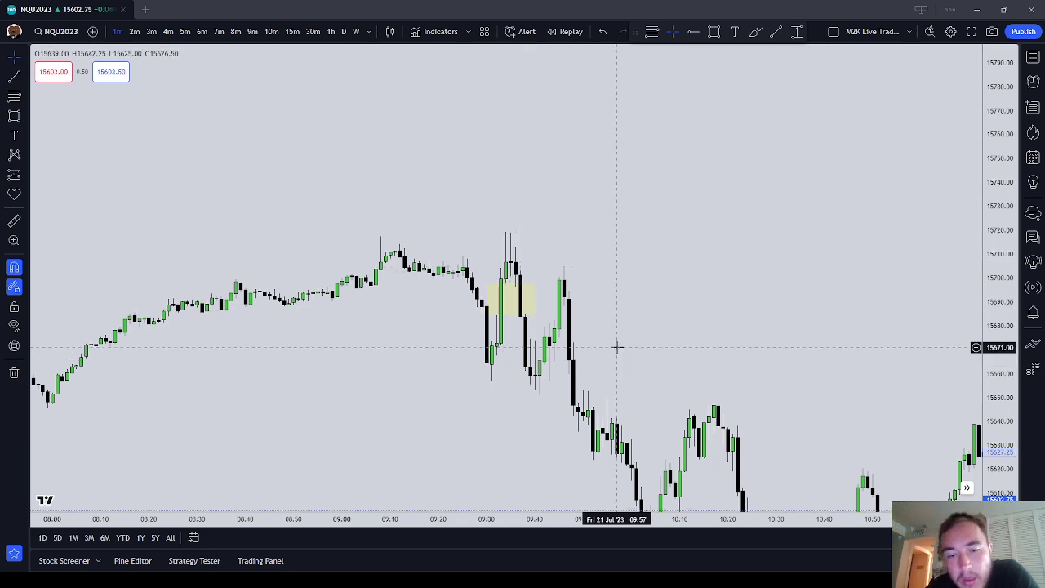
# Extend the yellow rectangle forward in time so that it ends at about 09:54
pyautogui.moveTo(616, 346); pyautogui.dragTo(676, 269)
pyautogui.moveTo(399, 286); pyautogui.dragTo(606, 287)
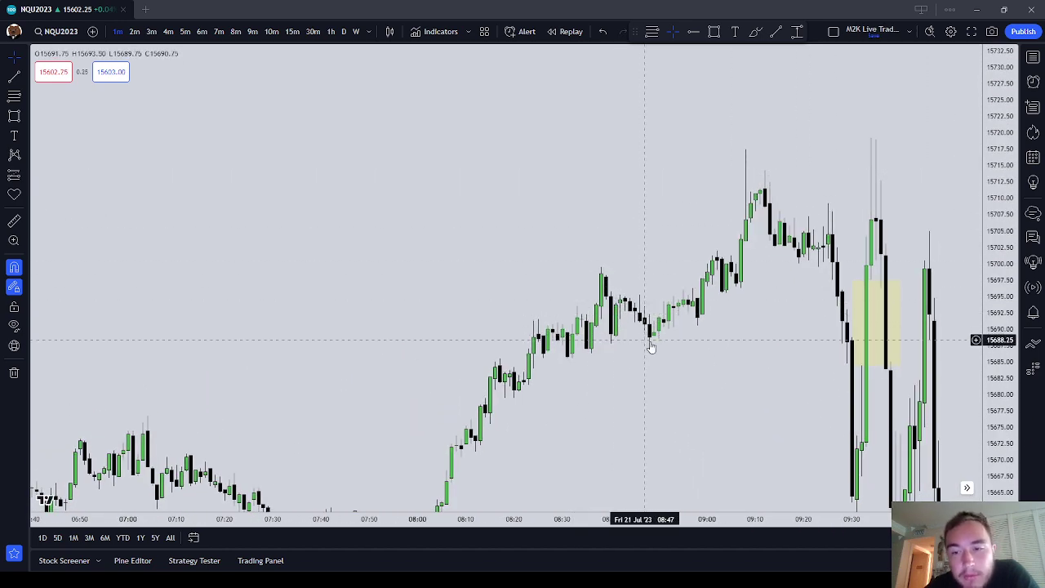
pyautogui.moveTo(636, 341); pyautogui.dragTo(513, 303)
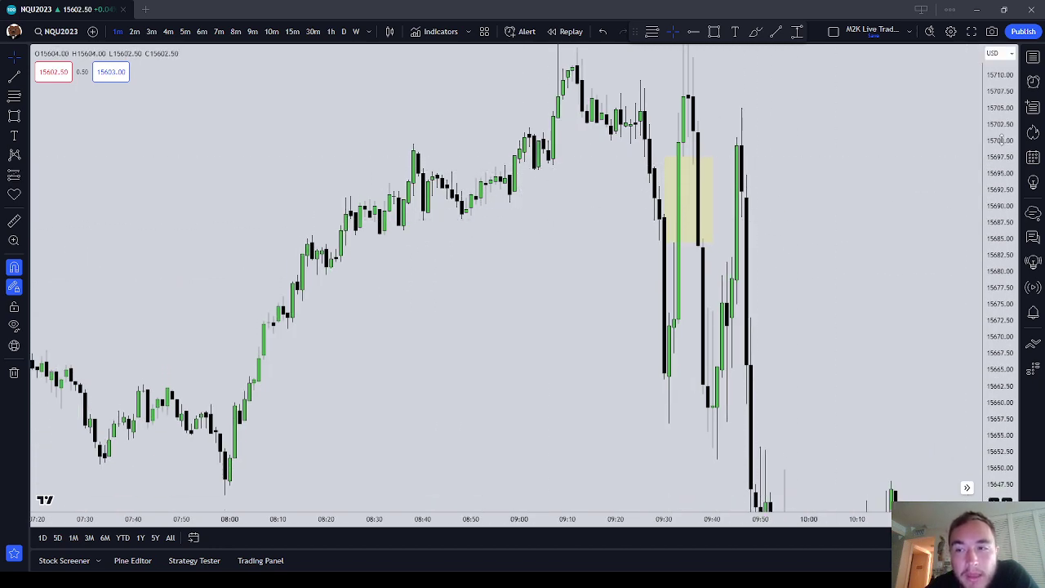
pyautogui.moveTo(1001, 141); pyautogui.dragTo(975, 291)
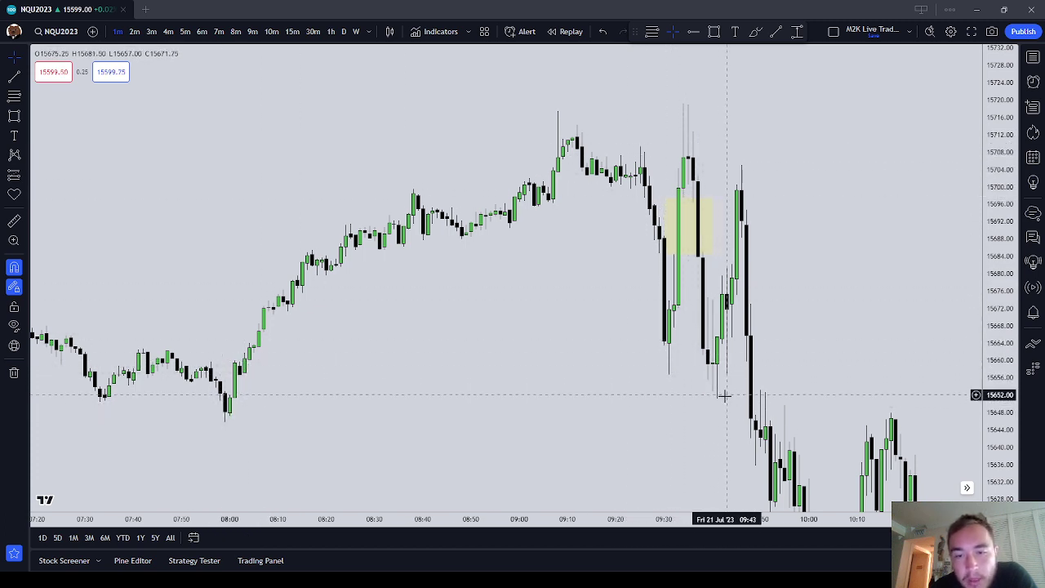
pyautogui.moveTo(759, 380); pyautogui.dragTo(616, 247)
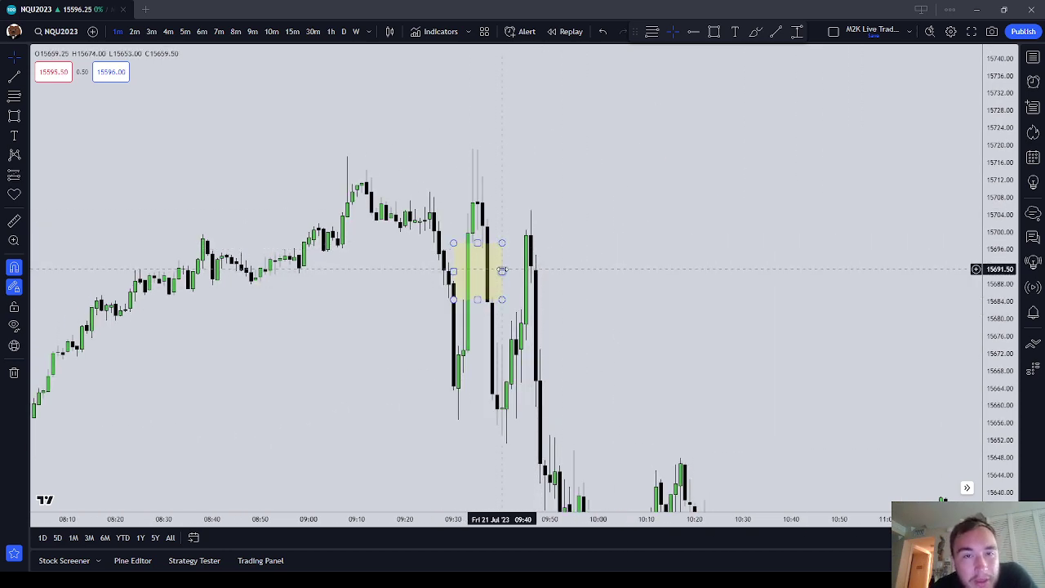
pyautogui.moveTo(502, 271); pyautogui.dragTo(569, 271)
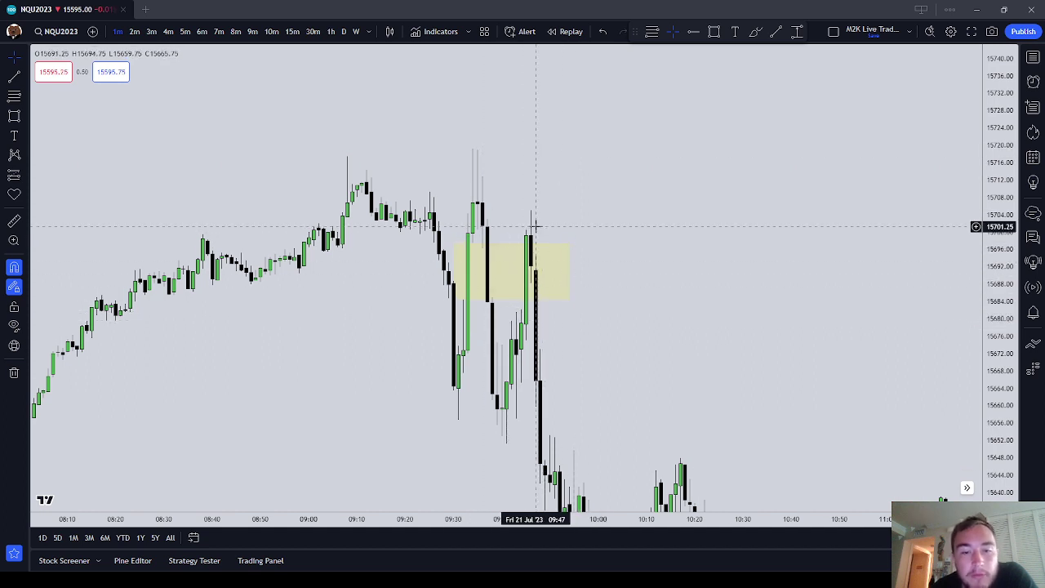
# Label the yellow rectangle with the text "BPR"
pyautogui.doubleClick(567, 270)
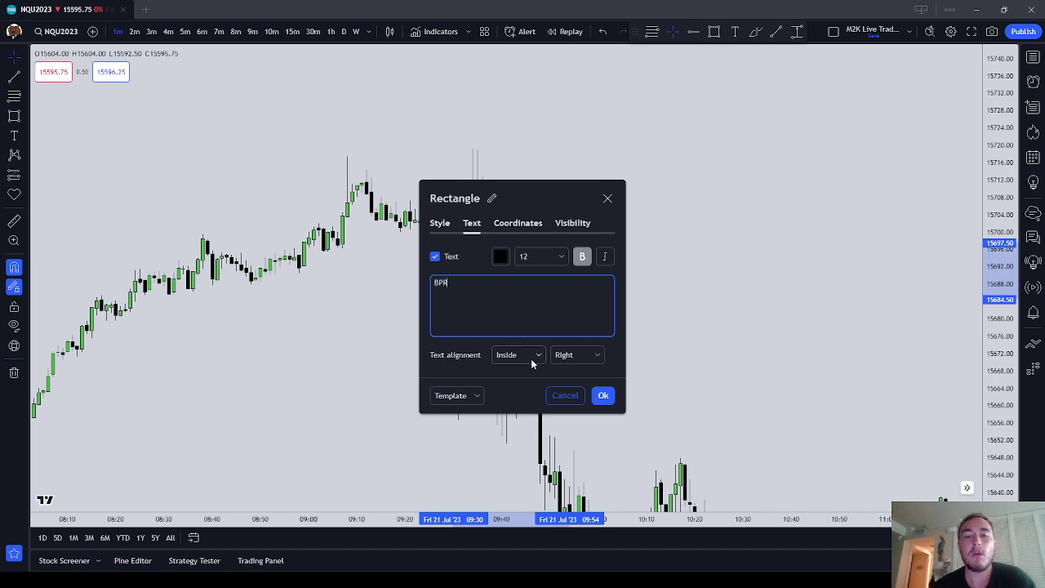
pyautogui.click(610, 395)
pyautogui.click(637, 240)
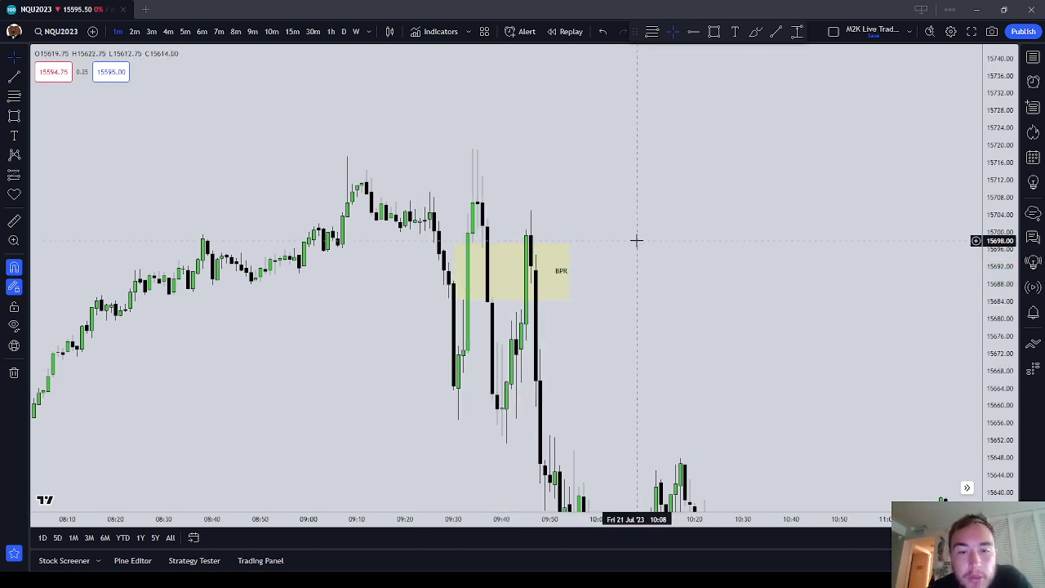
# Draw a Fib Retracement across the BPR zone from its low at 15684.50 to its high at 15697.50
pyautogui.click(14, 96)
pyautogui.click(461, 292)
pyautogui.click(474, 243)
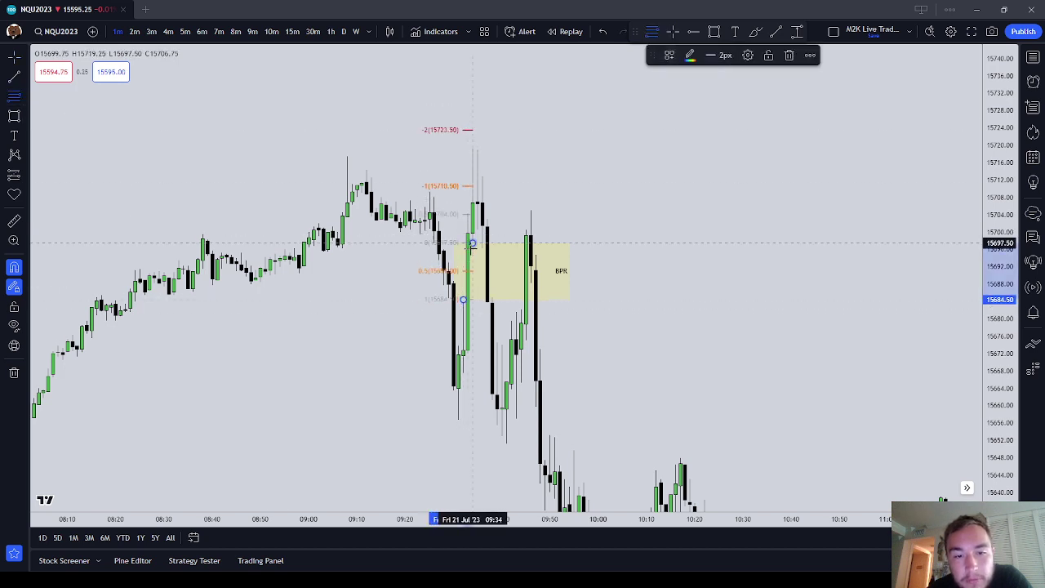
pyautogui.click(641, 267)
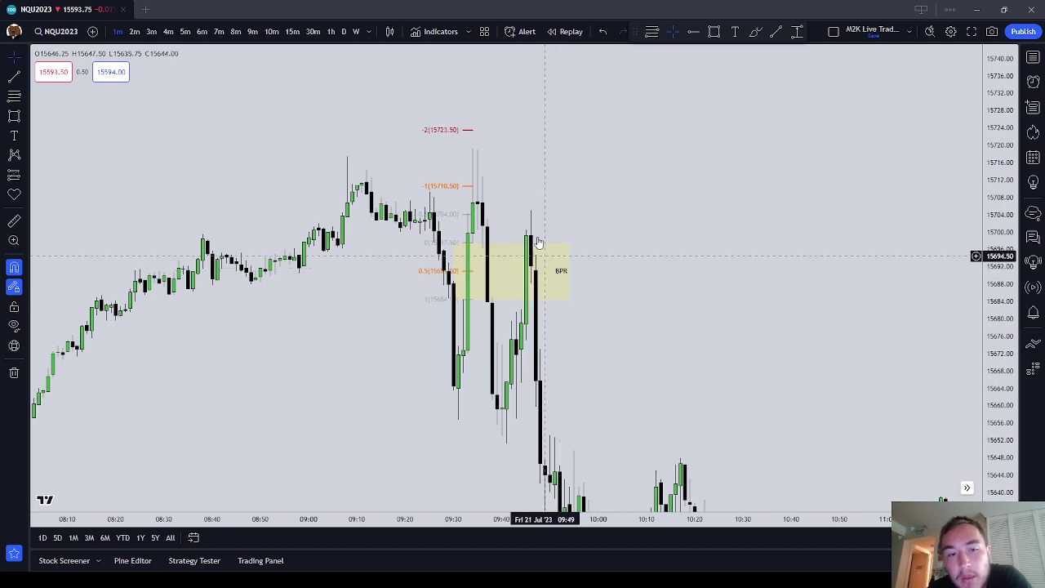
# Turn off the -2 level of the Fib Retracement drawn on the BPR zone
pyautogui.doubleClick(455, 195)
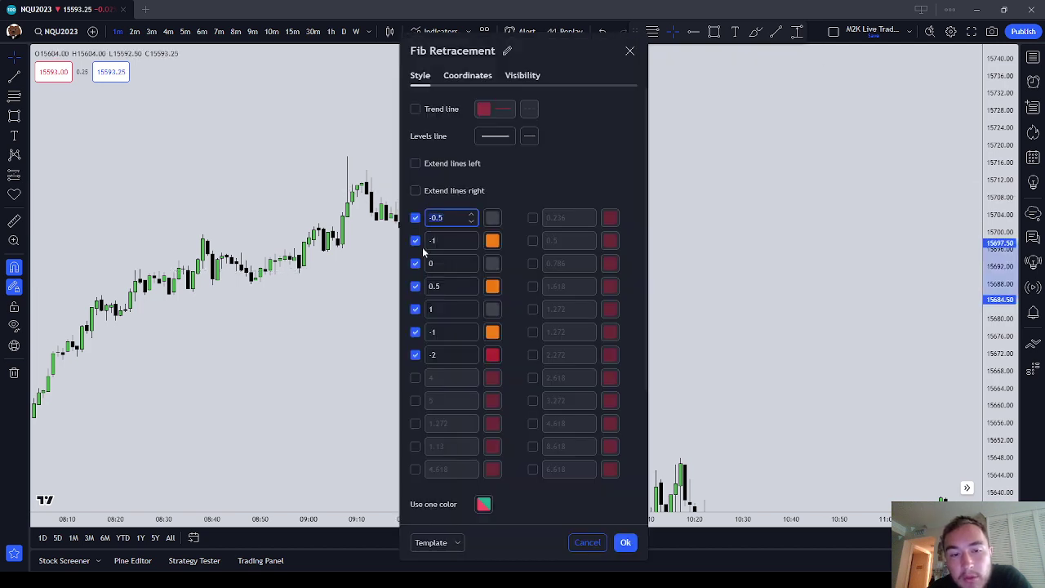
pyautogui.click(630, 51)
pyautogui.doubleClick(450, 198)
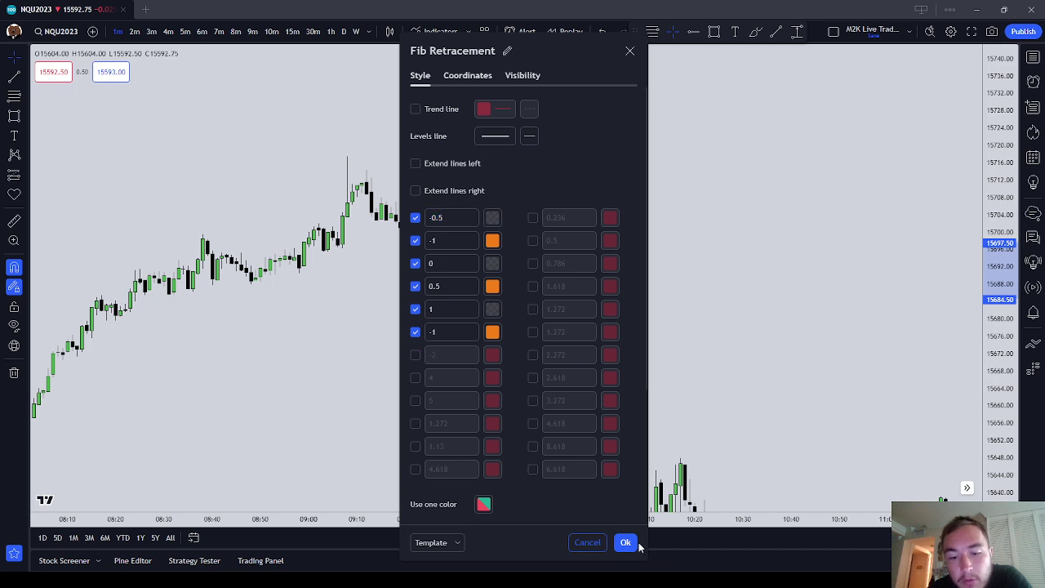
pyautogui.click(637, 544)
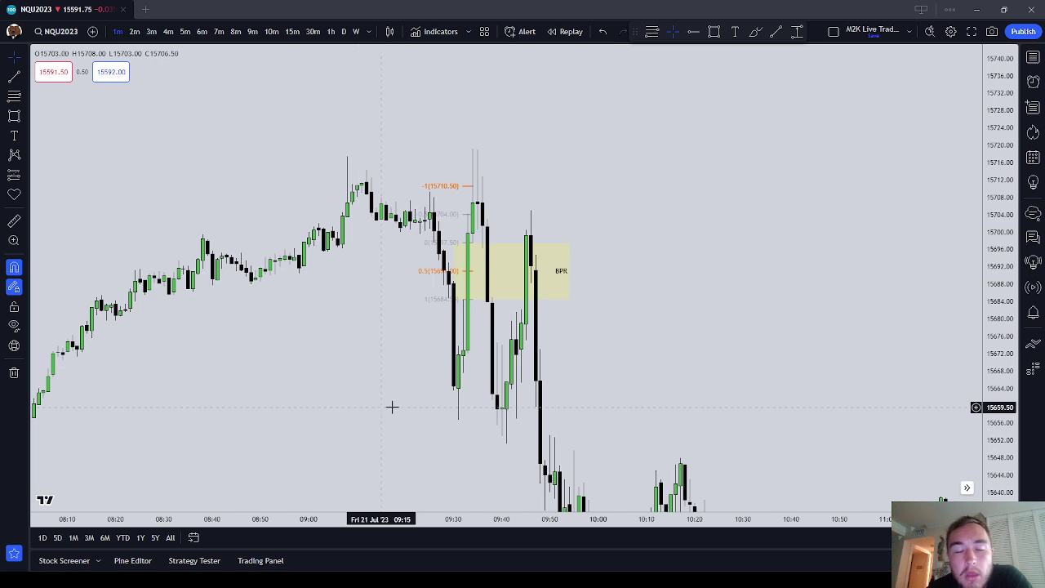
# Examine the price action after the BPR zone up to the latest candle, and return to the zone
pyautogui.click(488, 274)
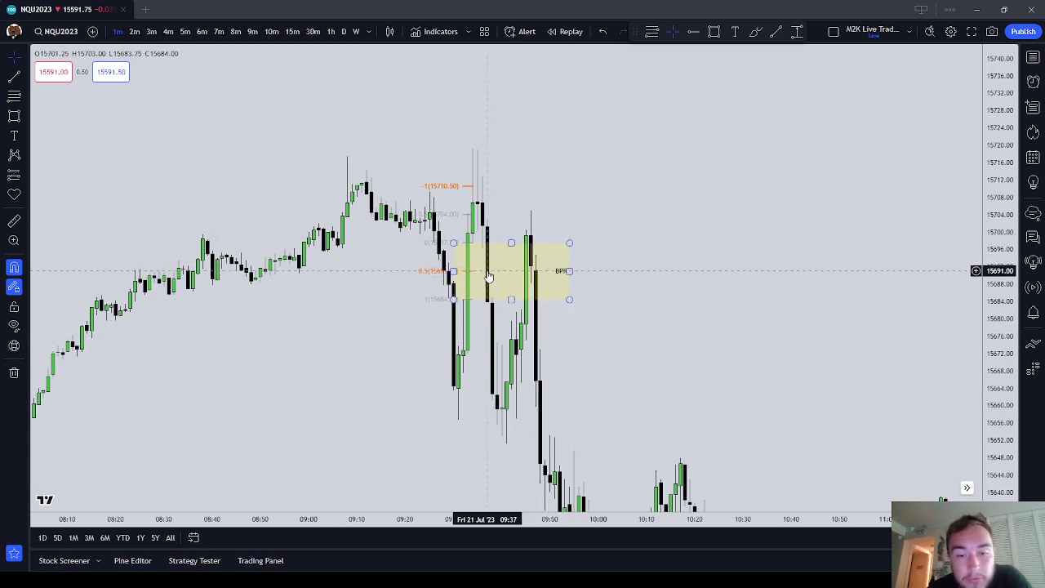
pyautogui.scroll(-3, 759, 325)
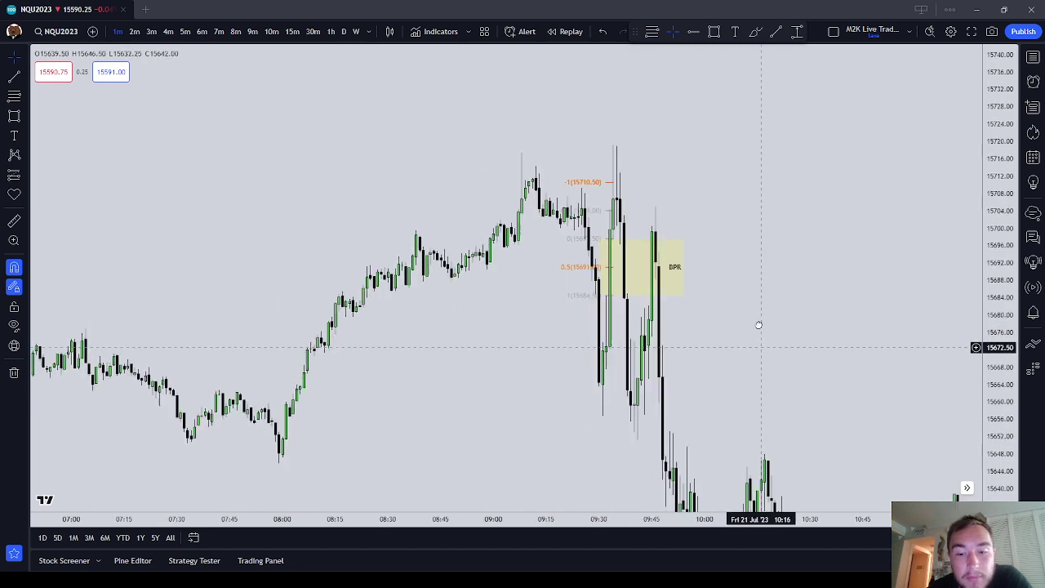
pyautogui.moveTo(759, 325); pyautogui.dragTo(691, 77)
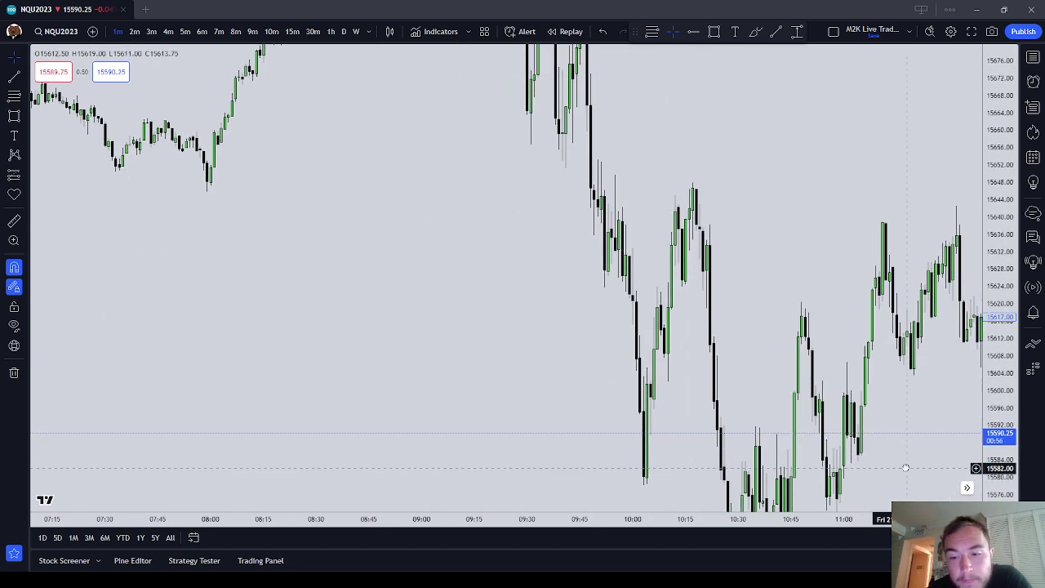
pyautogui.moveTo(906, 468); pyautogui.dragTo(655, 420)
pyautogui.scroll(-1, 652, 422)
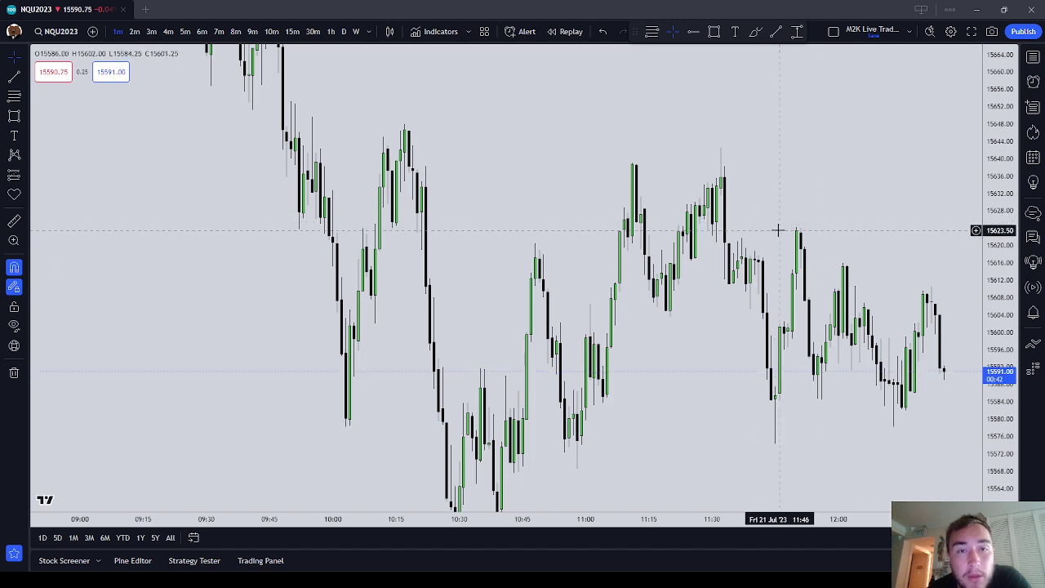
pyautogui.moveTo(668, 156); pyautogui.dragTo(698, 183)
pyautogui.moveTo(543, 185); pyautogui.dragTo(735, 406)
pyautogui.scroll(-1, 573, 269)
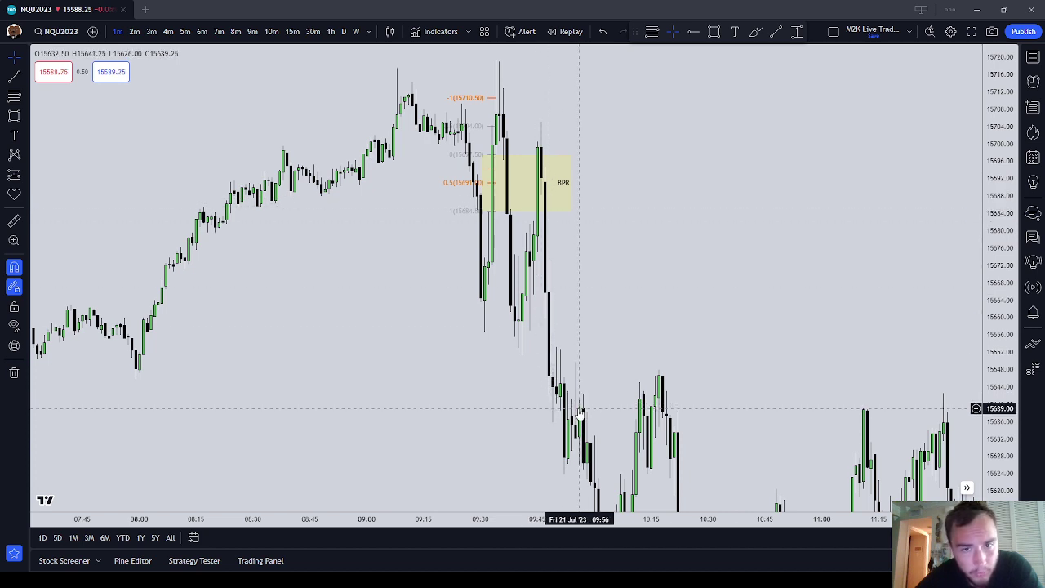
# Extend the start of the BPR rectangle back to about 09:25
pyautogui.click(501, 187)
pyautogui.moveTo(480, 183); pyautogui.dragTo(465, 183)
pyautogui.click(665, 184)
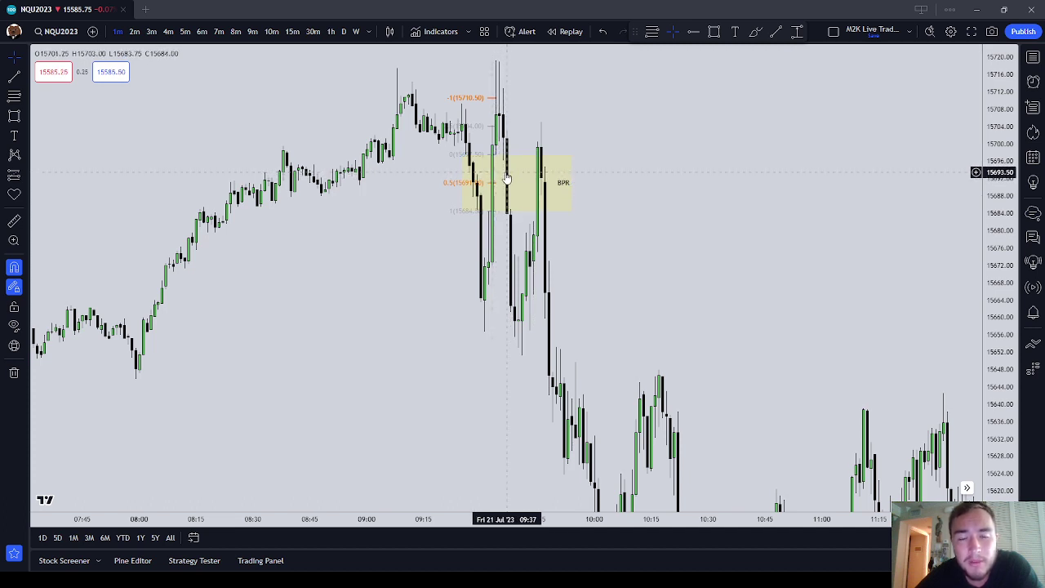
# With magnet snapping off, brush a circle around the first crossing of the BPR zone and a line along the zone's lower edge
pyautogui.click(755, 31)
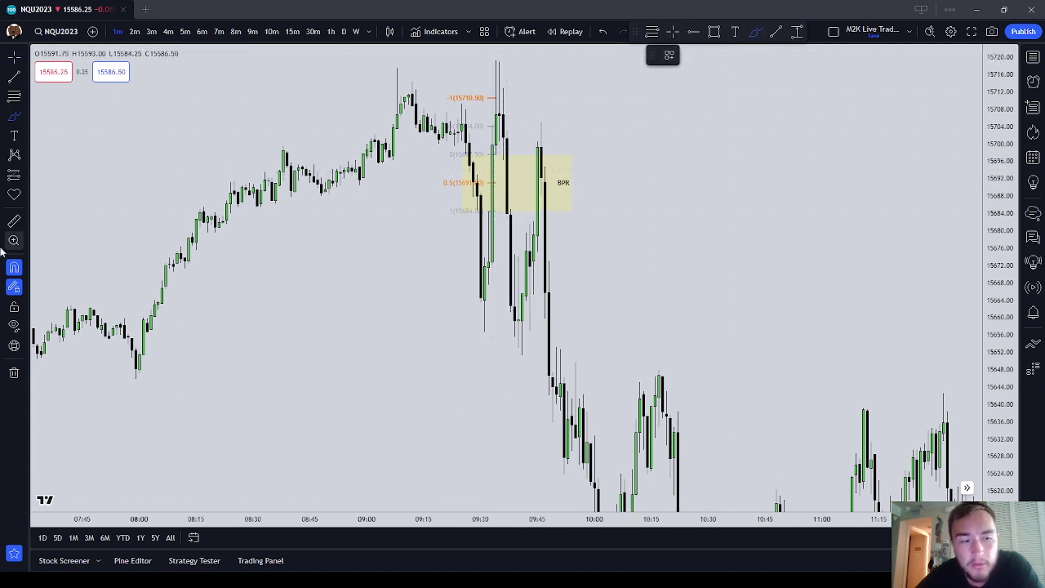
pyautogui.moveTo(481, 155)
pyautogui.mouseDown()
pyautogui.moveTo(476, 182)
pyautogui.moveTo(499, 209)
pyautogui.moveTo(515, 160)
pyautogui.mouseUp()
pyautogui.moveTo(507, 212); pyautogui.dragTo(567, 209)
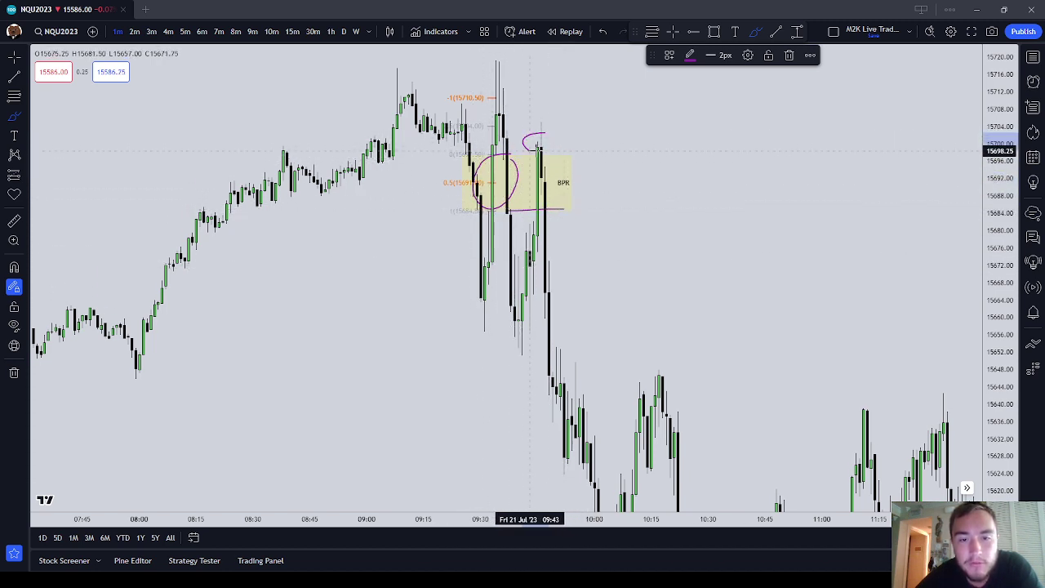
# Delete the brushed curve near the 09:45 high and the brushed circle in the BPR zone
pyautogui.click(789, 54)
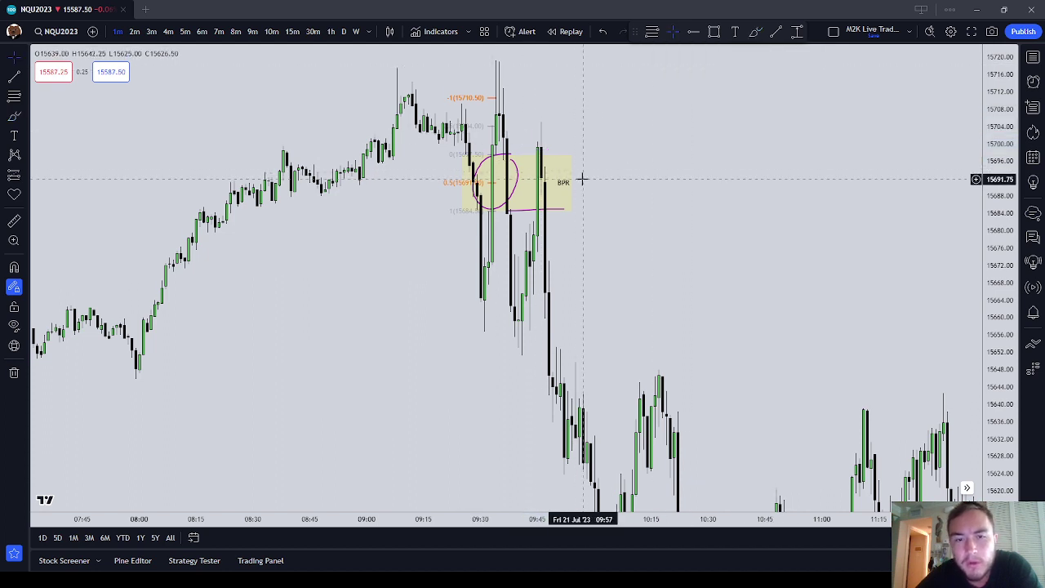
pyautogui.doubleClick(513, 160)
pyautogui.click(609, 228)
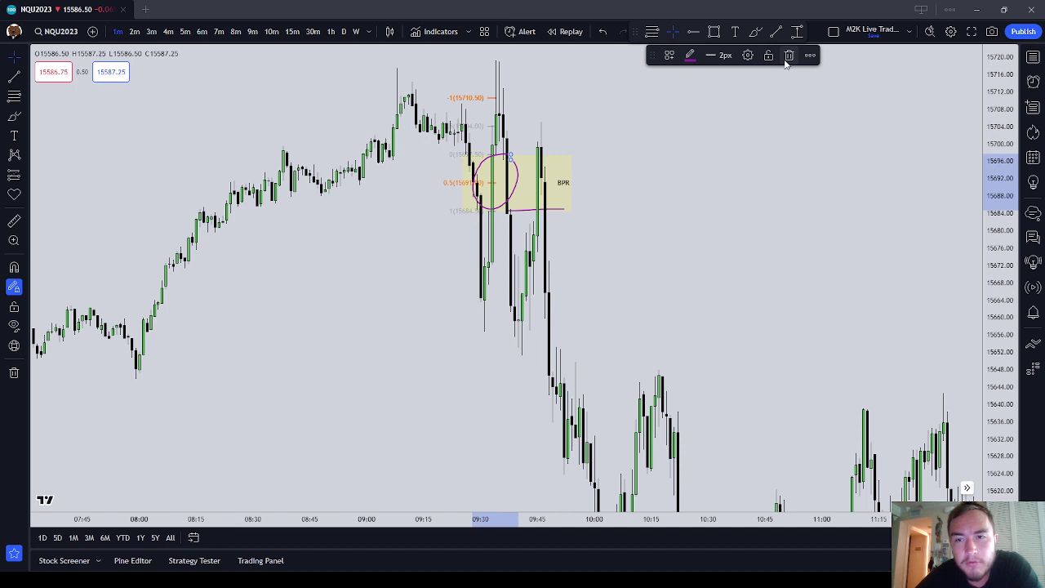
pyautogui.click(789, 55)
# Change the yellow rectangle's label to "-BPR"
pyautogui.click(524, 181)
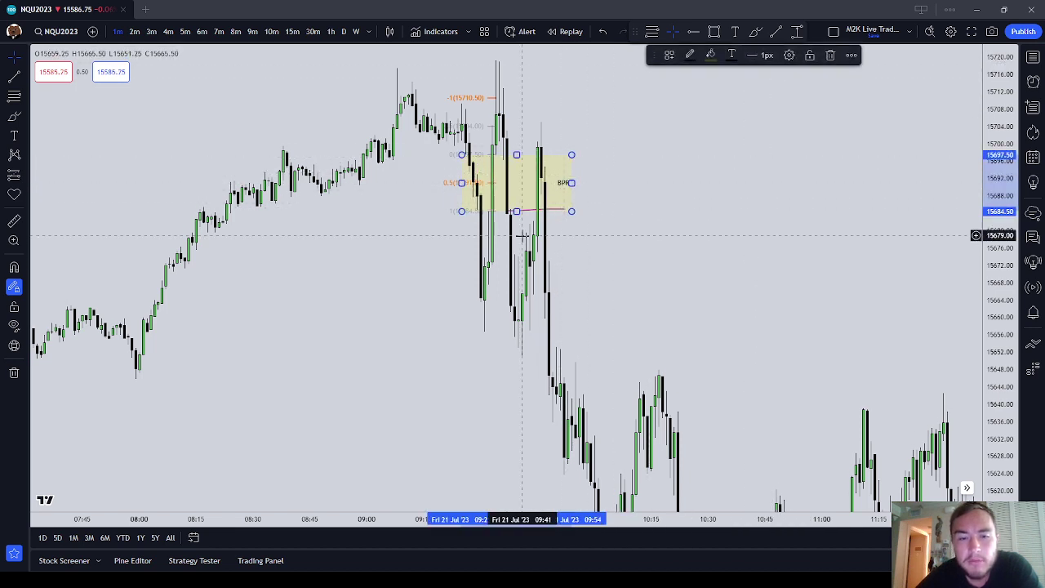
pyautogui.doubleClick(569, 184)
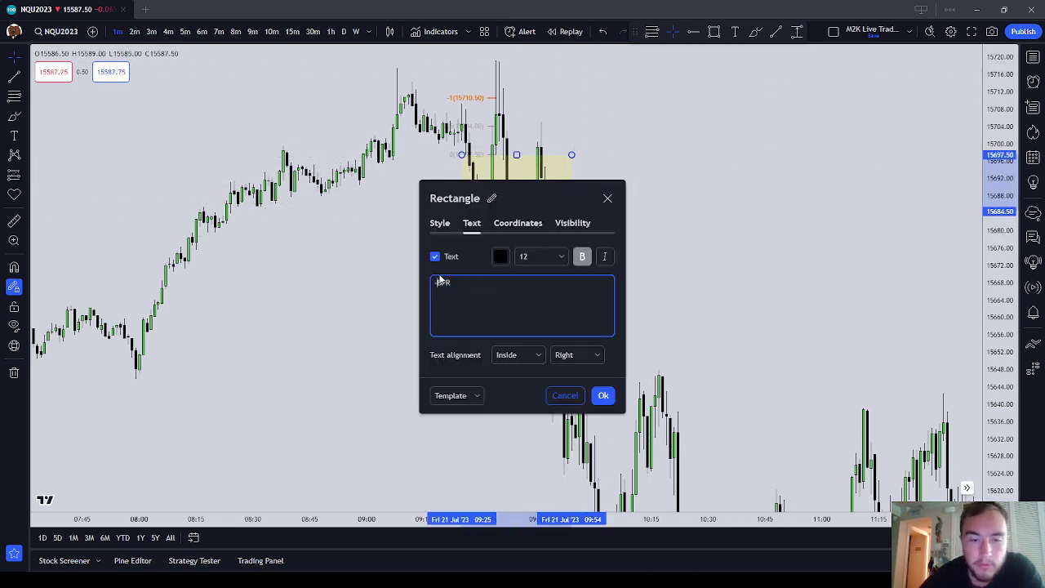
pyautogui.click(603, 395)
# Review the earlier morning price action and switch the chart to the 15-minute timeframe
pyautogui.moveTo(333, 387); pyautogui.dragTo(557, 372)
pyautogui.scroll(-3, 579, 294)
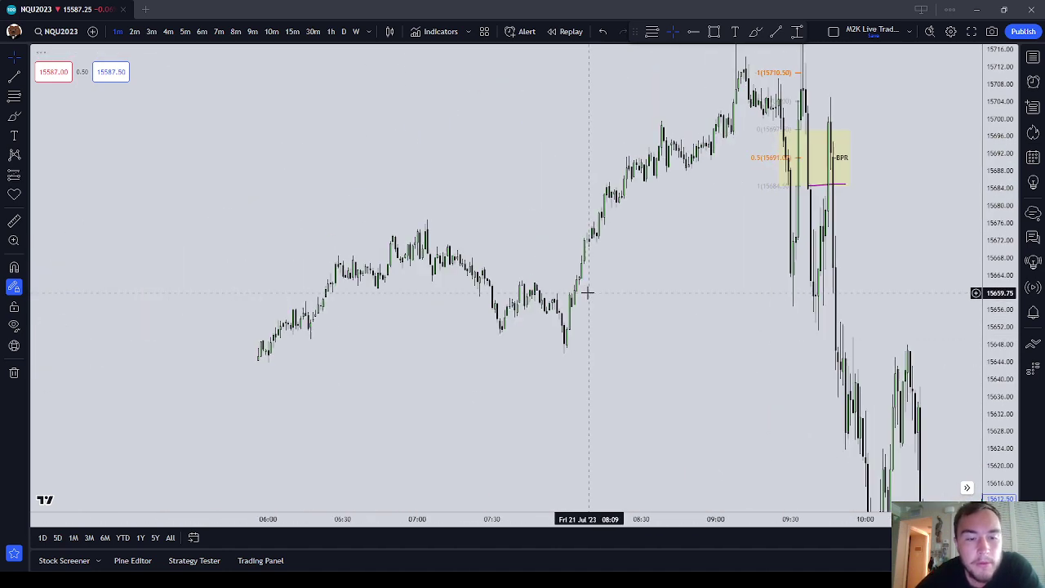
pyautogui.hscroll(-3, 591, 392)
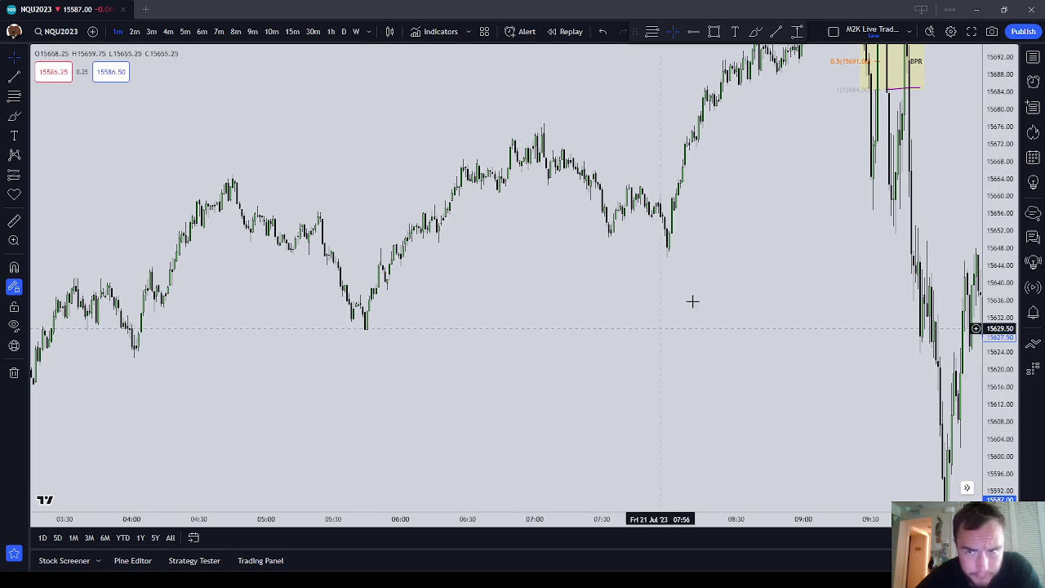
pyautogui.moveTo(691, 299); pyautogui.dragTo(417, 495)
pyautogui.scroll(2, 485, 405)
pyautogui.hscroll(-3, 485, 406)
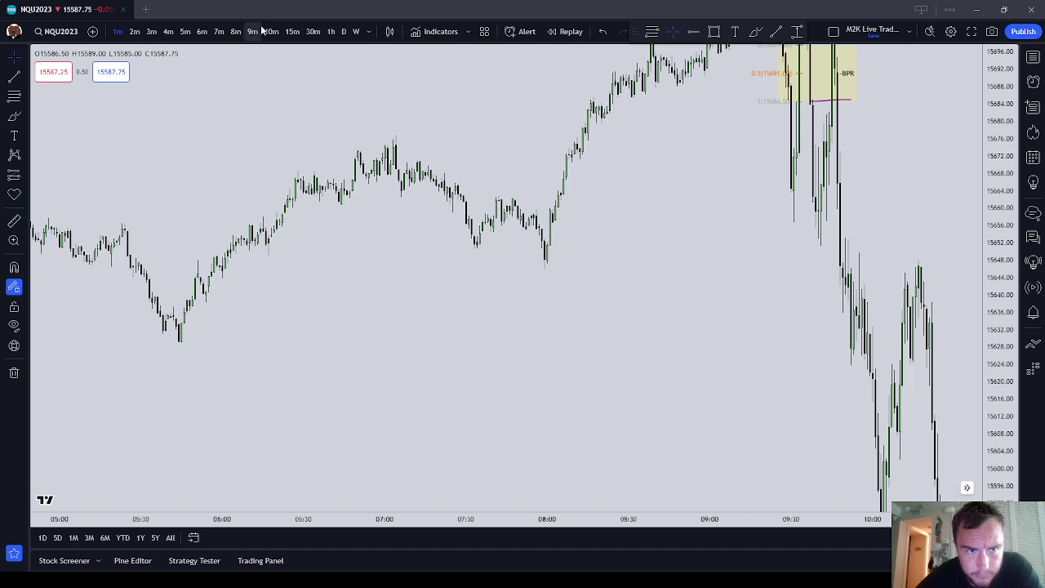
pyautogui.click(291, 31)
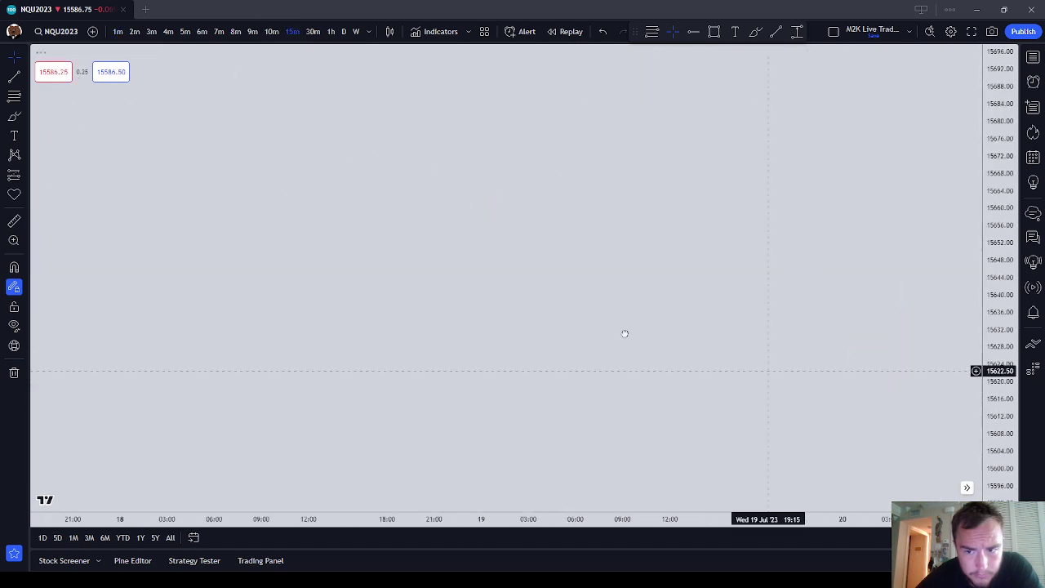
# Switch the chart to the 10-minute timeframe and bring the 20 July evening low into view
pyautogui.hscroll(10, 499, 508)
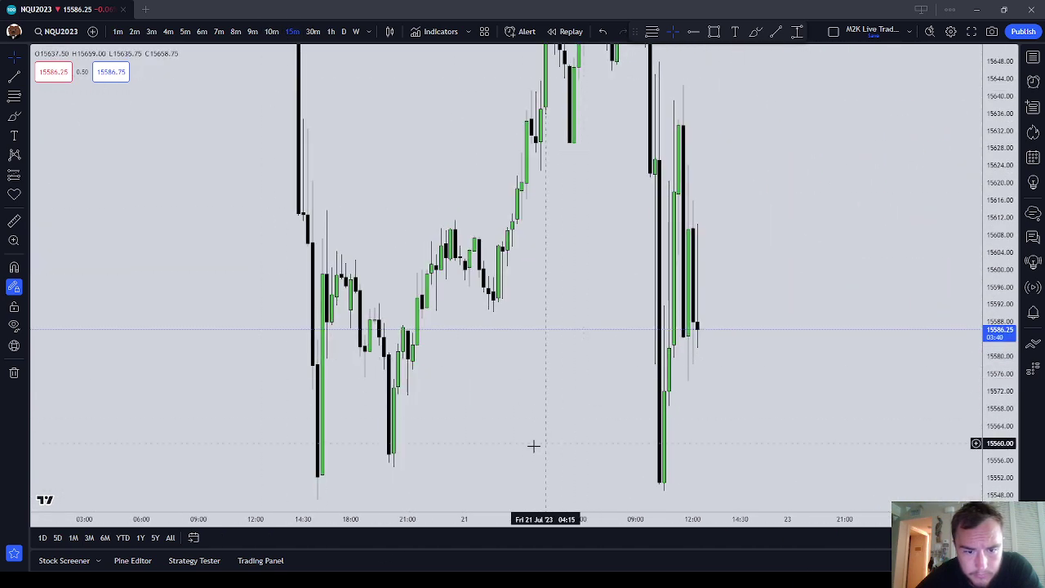
pyautogui.moveTo(478, 446); pyautogui.dragTo(646, 401)
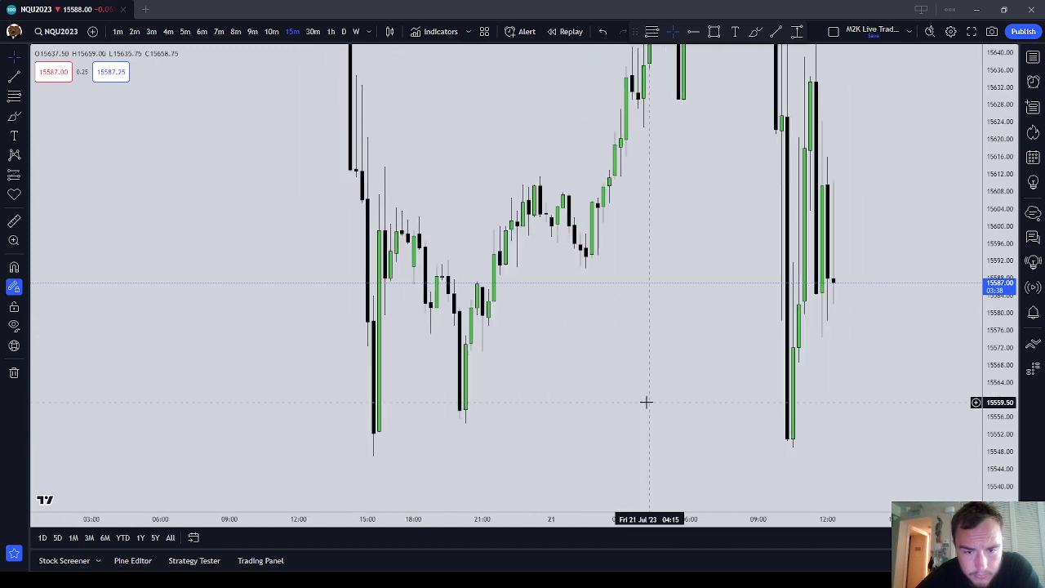
pyautogui.click(272, 32)
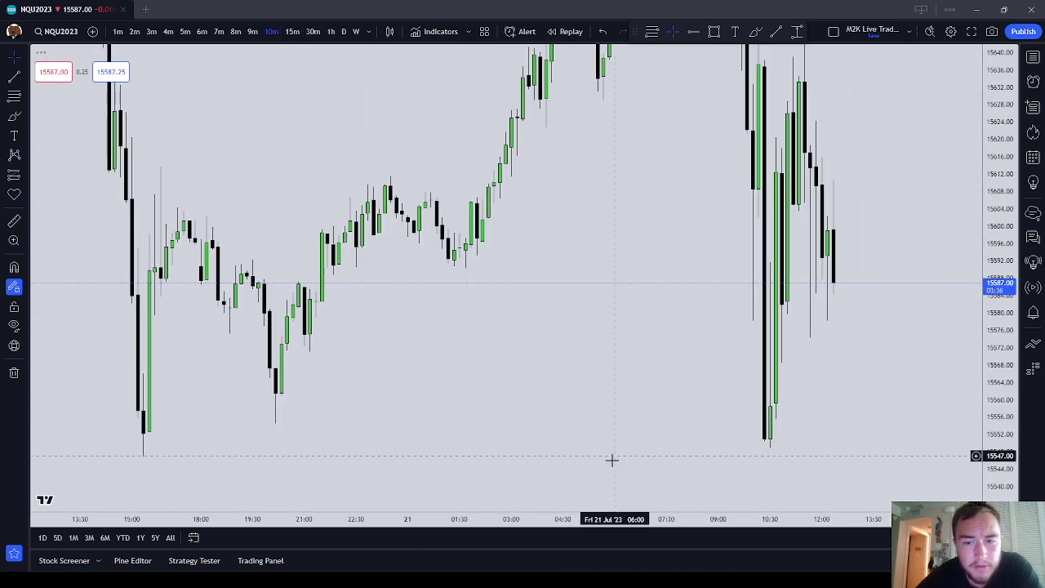
pyautogui.moveTo(479, 440); pyautogui.dragTo(691, 426)
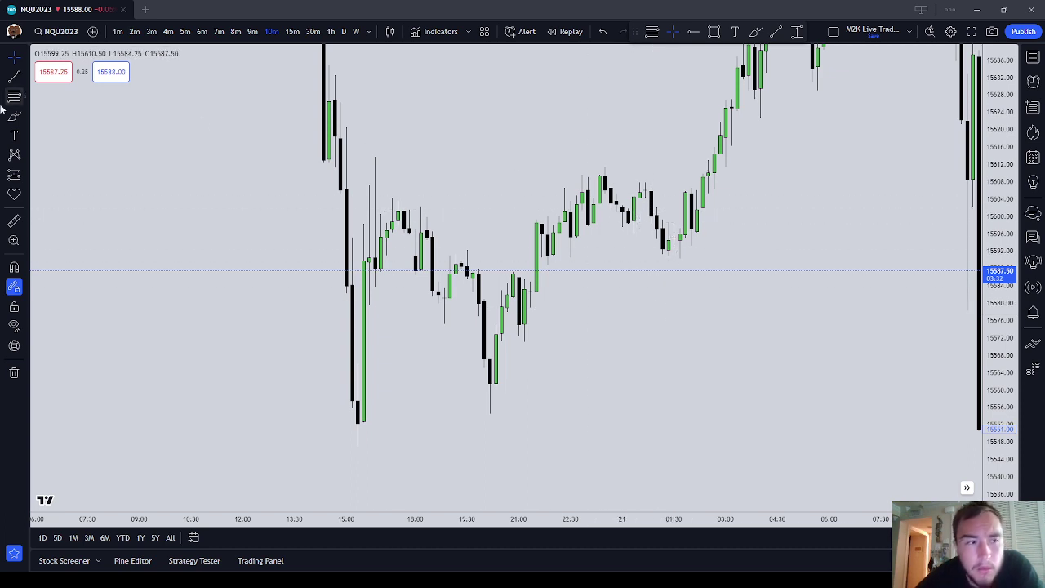
# With magnet snapping on, draw a rectangle from 15577.00 to 15567.25 around the 20 July evening low, spanning 19:20 to 22:20
pyautogui.click(712, 33)
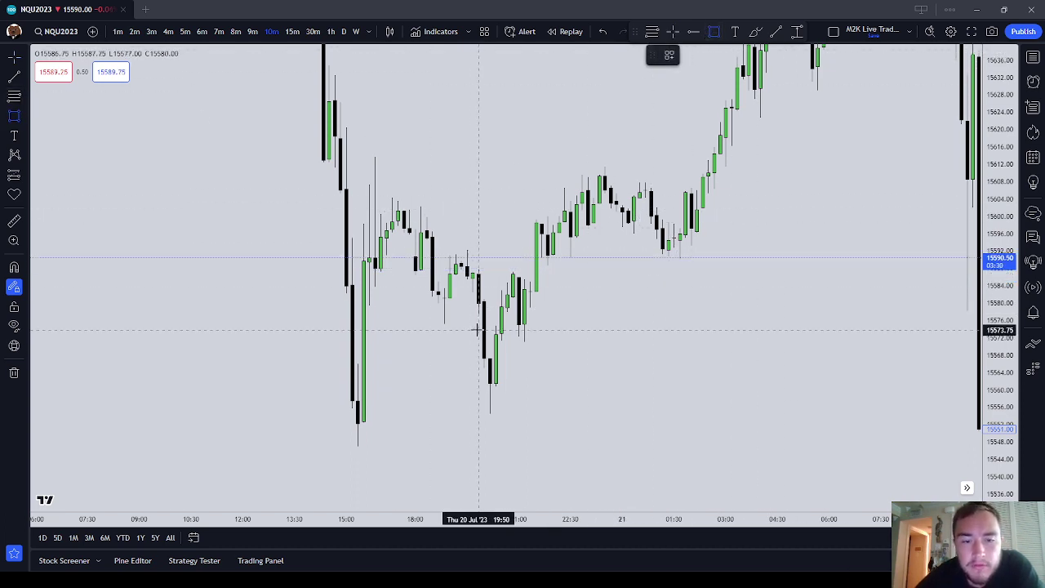
pyautogui.click(14, 269)
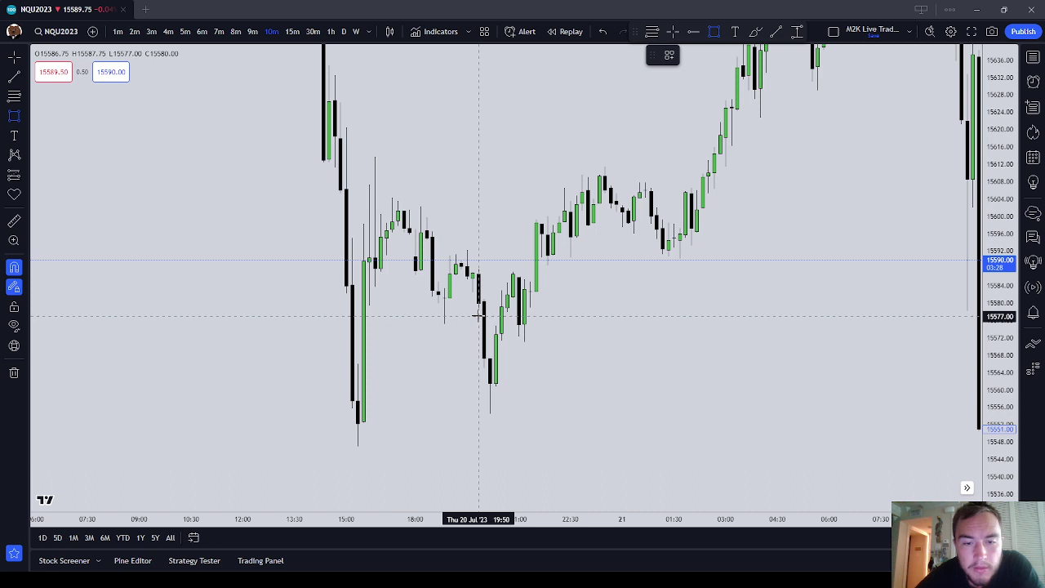
pyautogui.moveTo(479, 316)
pyautogui.mouseDown()
pyautogui.moveTo(485, 357)
pyautogui.moveTo(513, 343)
pyautogui.moveTo(460, 336)
pyautogui.moveTo(565, 332)
pyautogui.mouseUp()
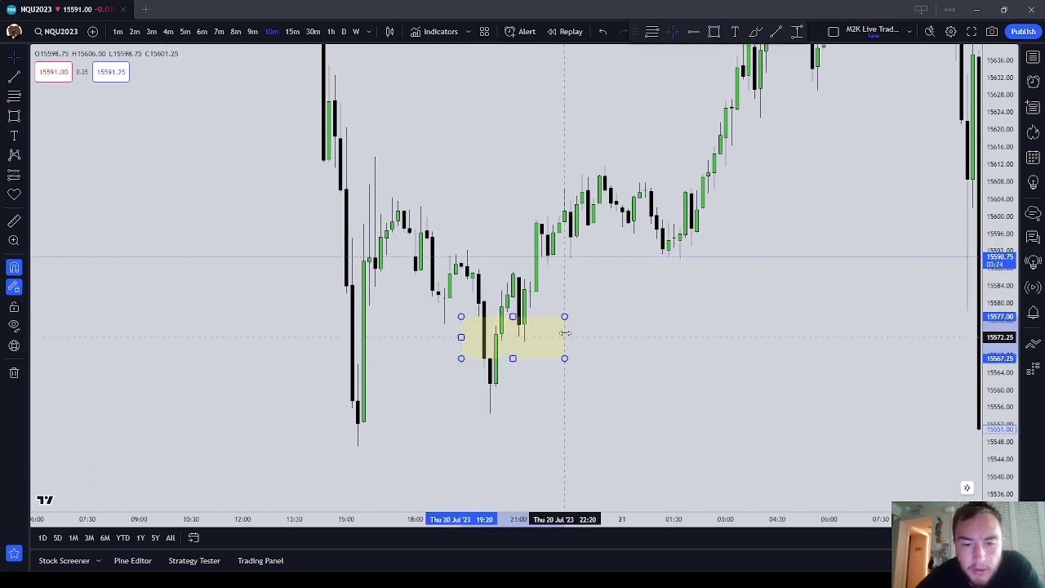
pyautogui.click(572, 333)
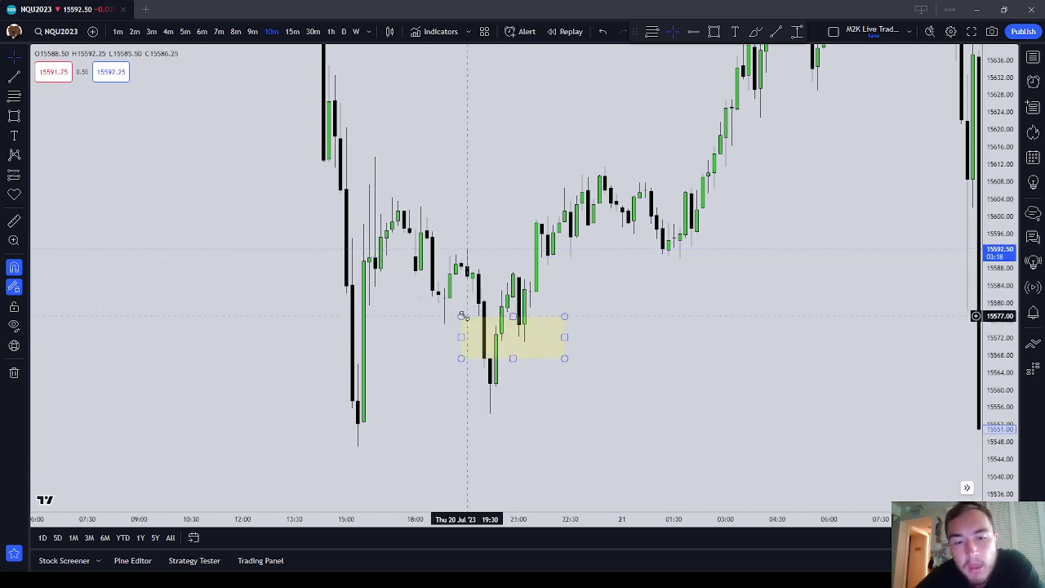
# Try stretching the rectangle over the 20:00 candle and down to 15554.50, and restore its 15577.00 to 15567.25 range starting at 19:50
pyautogui.moveTo(461, 317); pyautogui.dragTo(483, 301)
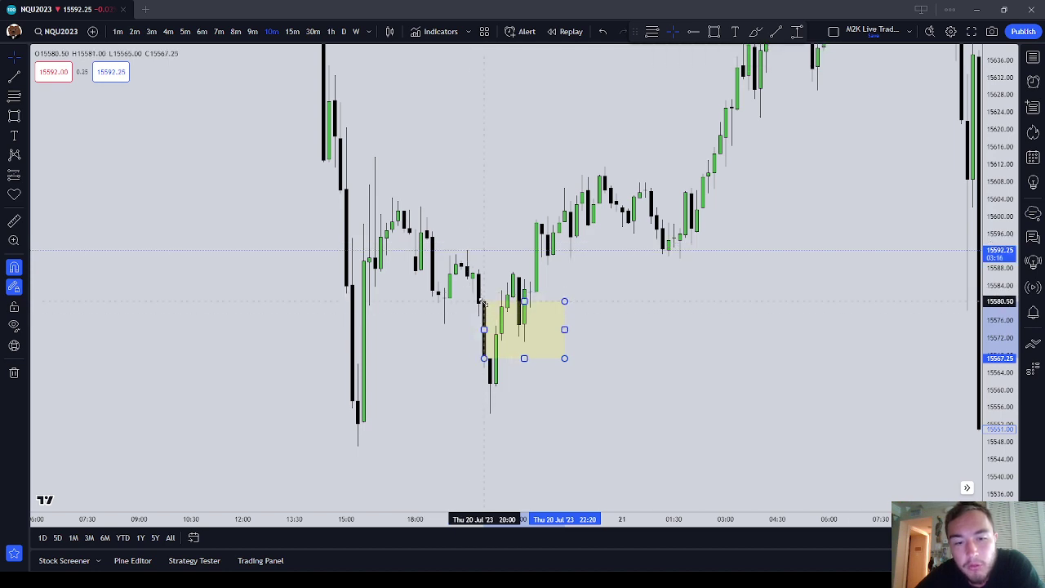
pyautogui.moveTo(484, 358); pyautogui.dragTo(490, 416)
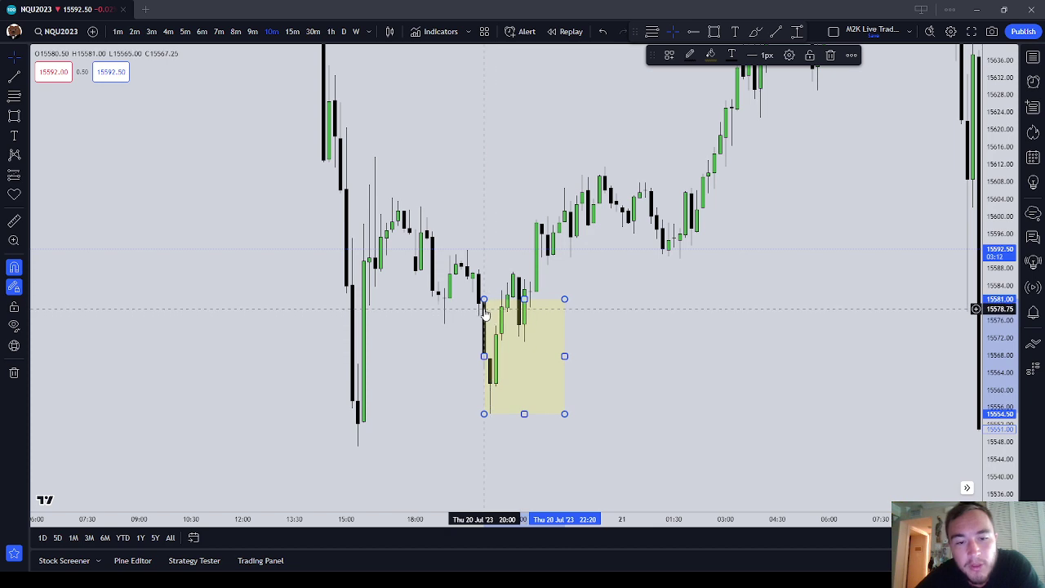
pyautogui.moveTo(485, 300)
pyautogui.mouseDown()
pyautogui.moveTo(479, 289)
pyautogui.moveTo(478, 316)
pyautogui.mouseUp()
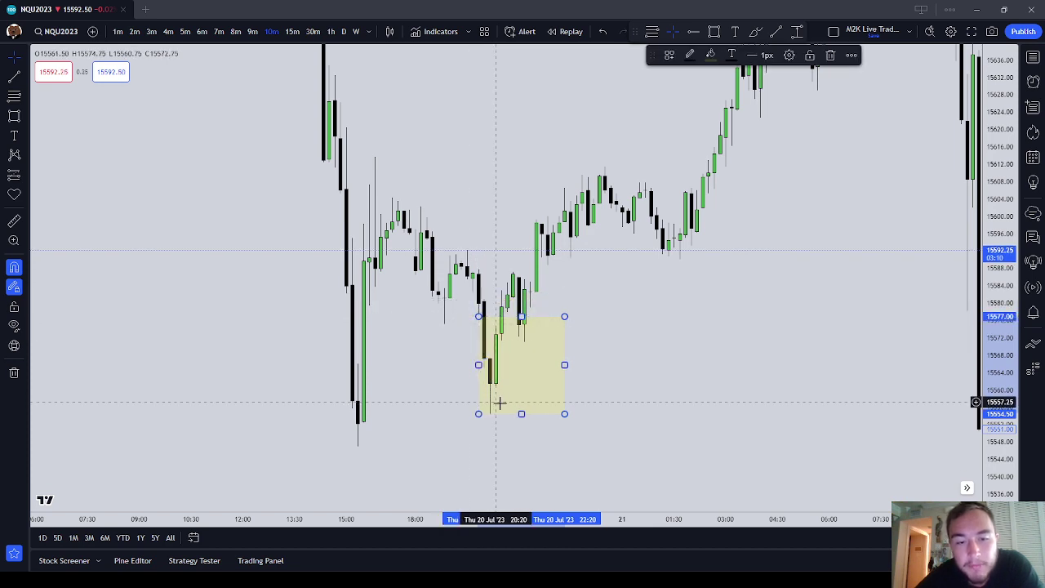
pyautogui.moveTo(521, 414); pyautogui.dragTo(521, 358)
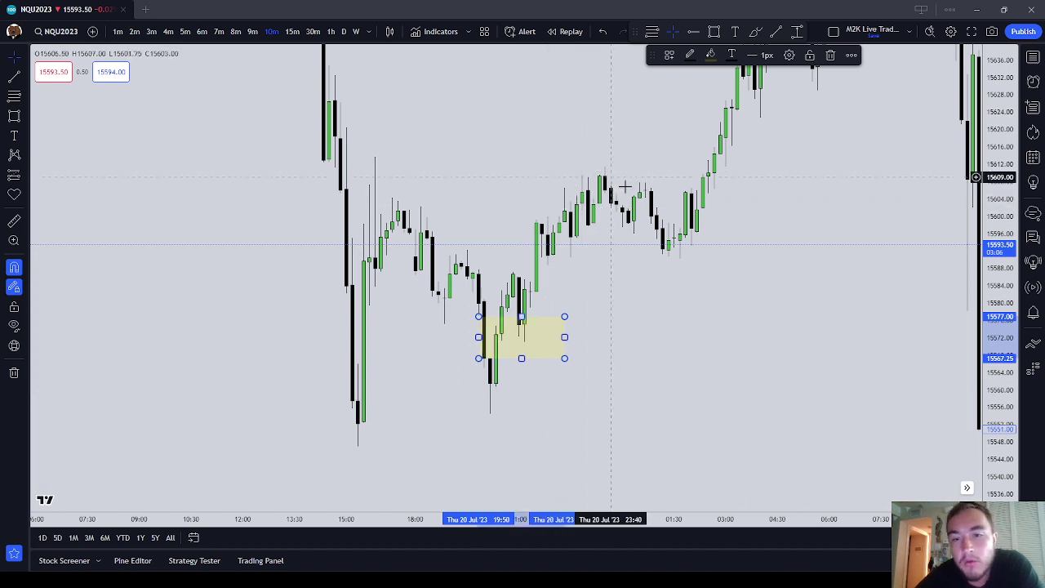
# Label the new rectangle "+BPR" and extend its start back to about 19:10
pyautogui.doubleClick(561, 343)
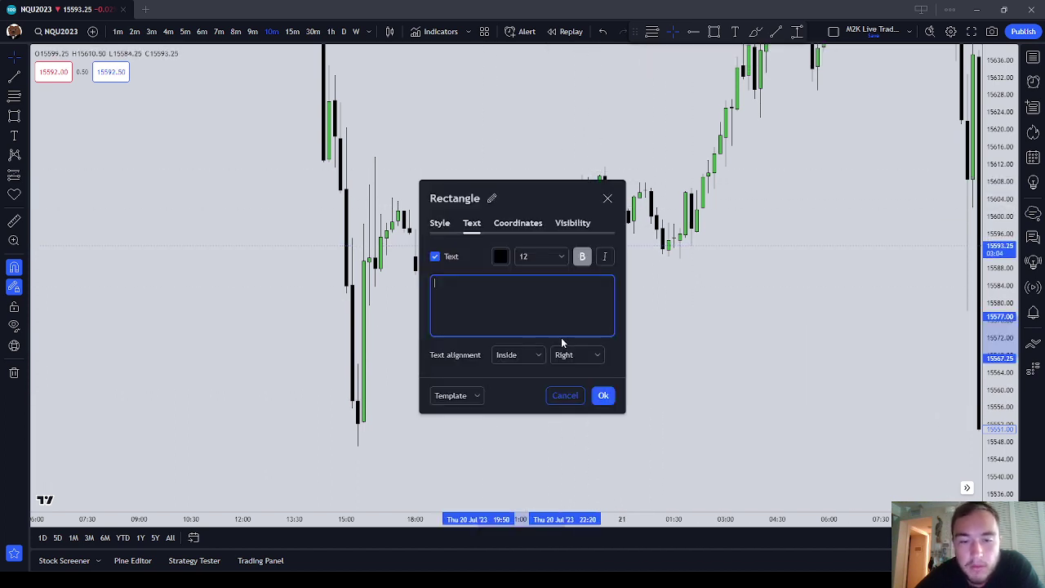
pyautogui.click(604, 396)
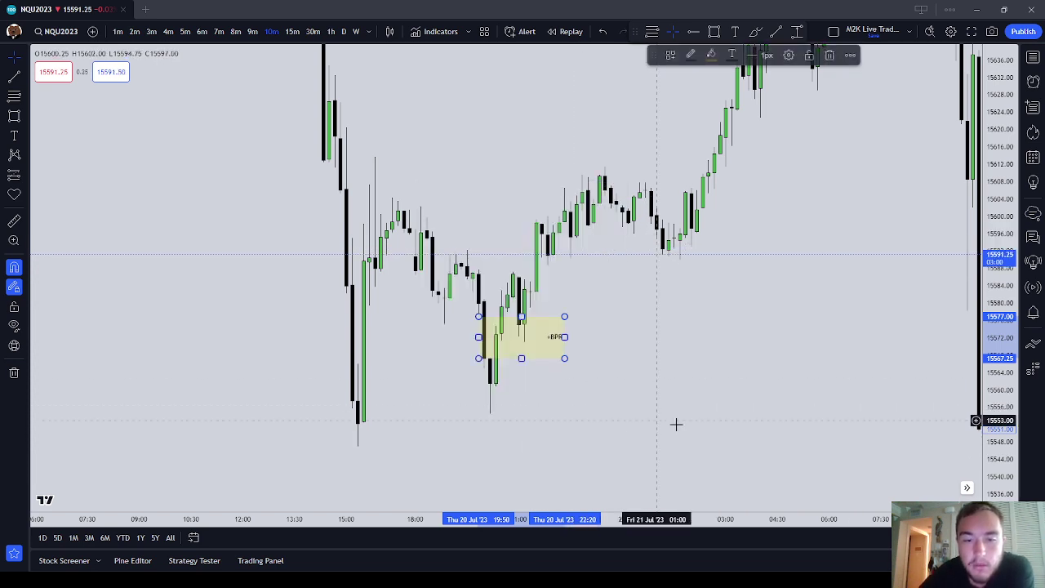
pyautogui.click(676, 424)
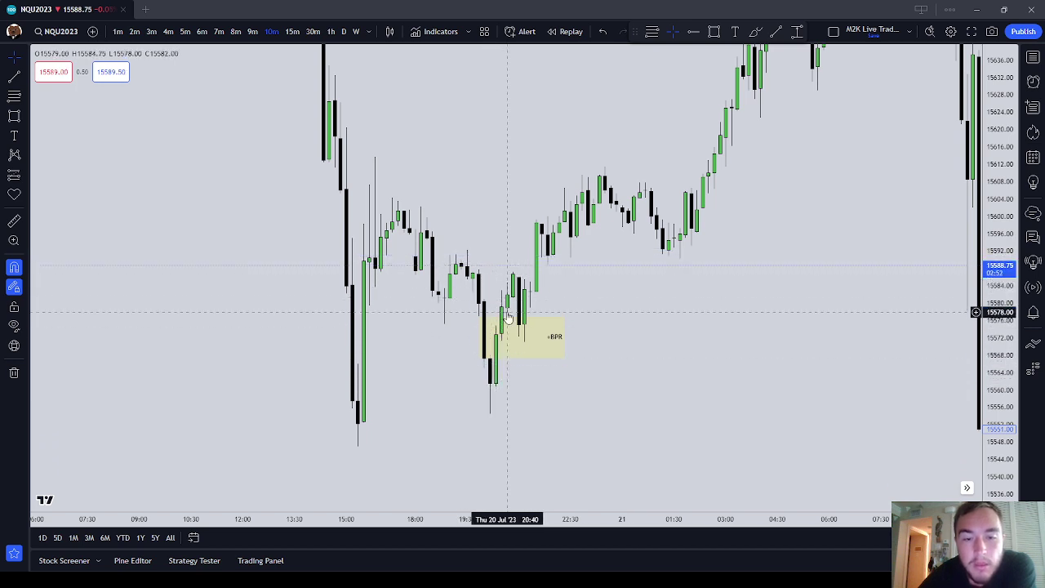
pyautogui.moveTo(481, 337); pyautogui.dragTo(455, 336)
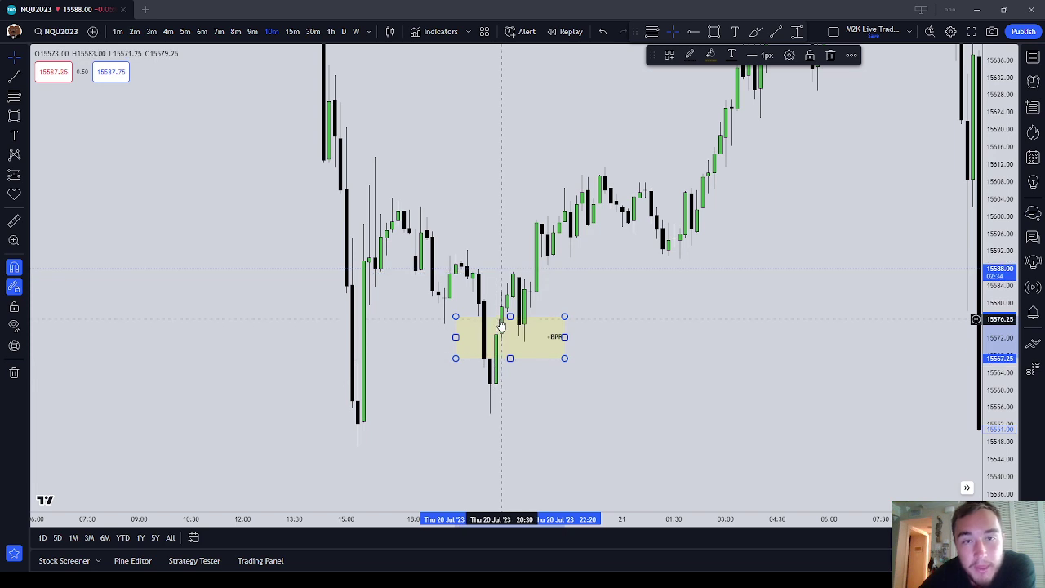
pyautogui.click(616, 294)
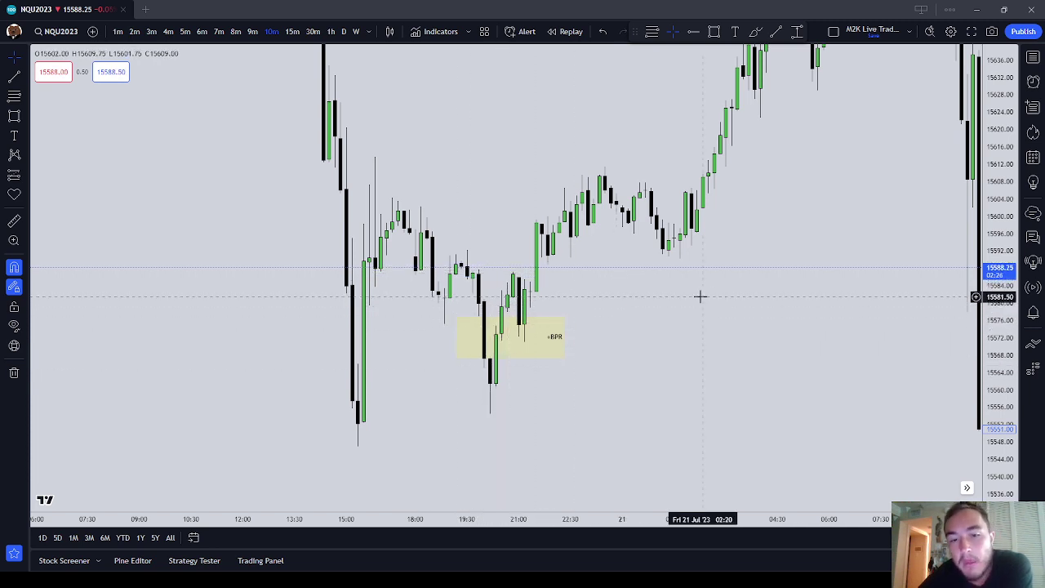
# Draw Fibonacci levels across the +BPR rectangle from 15577.00 down to 15567.25
pyautogui.click(13, 95)
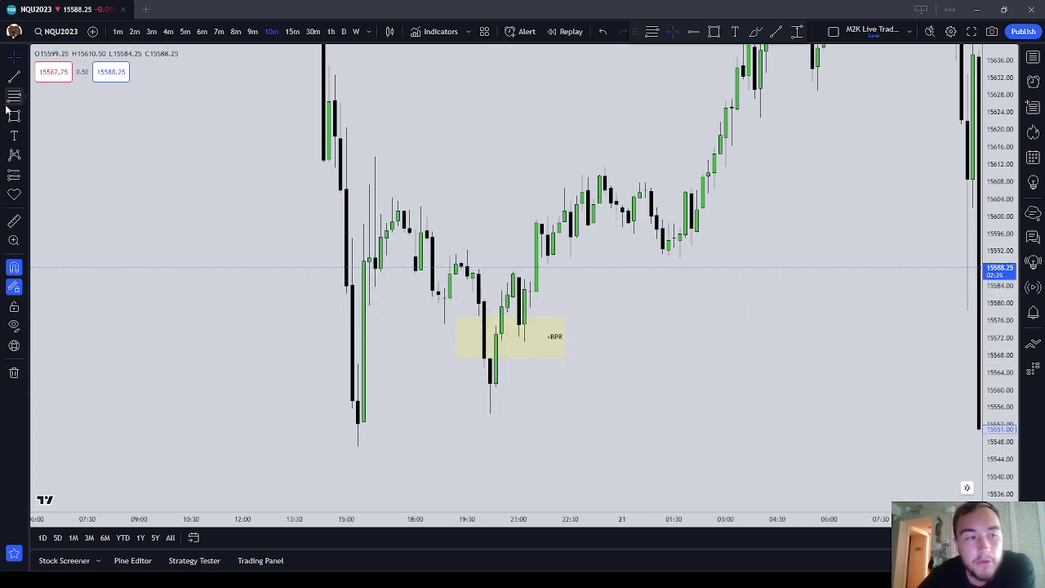
pyautogui.click(480, 316)
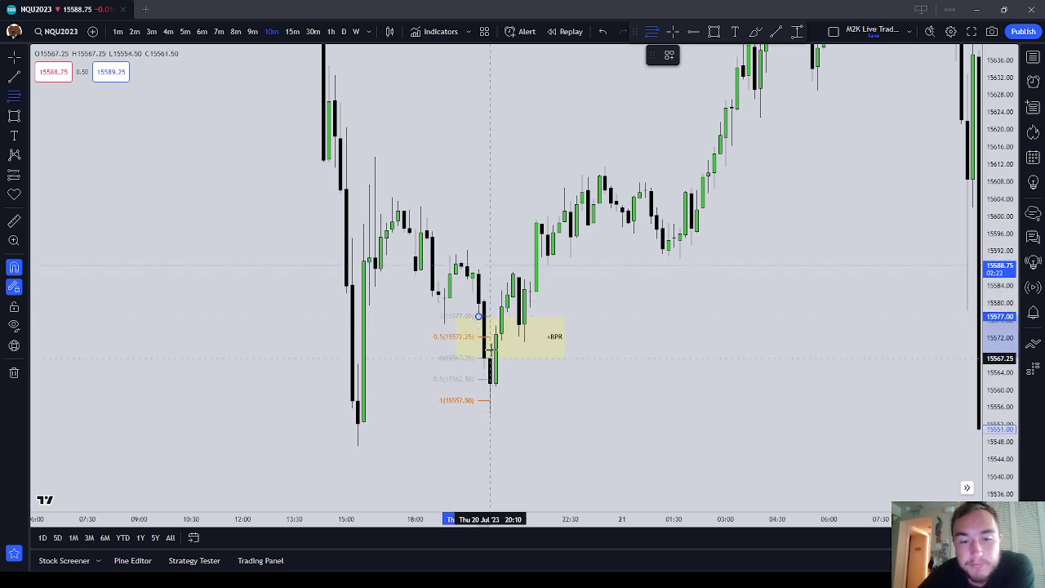
pyautogui.click(490, 357)
pyautogui.click(569, 346)
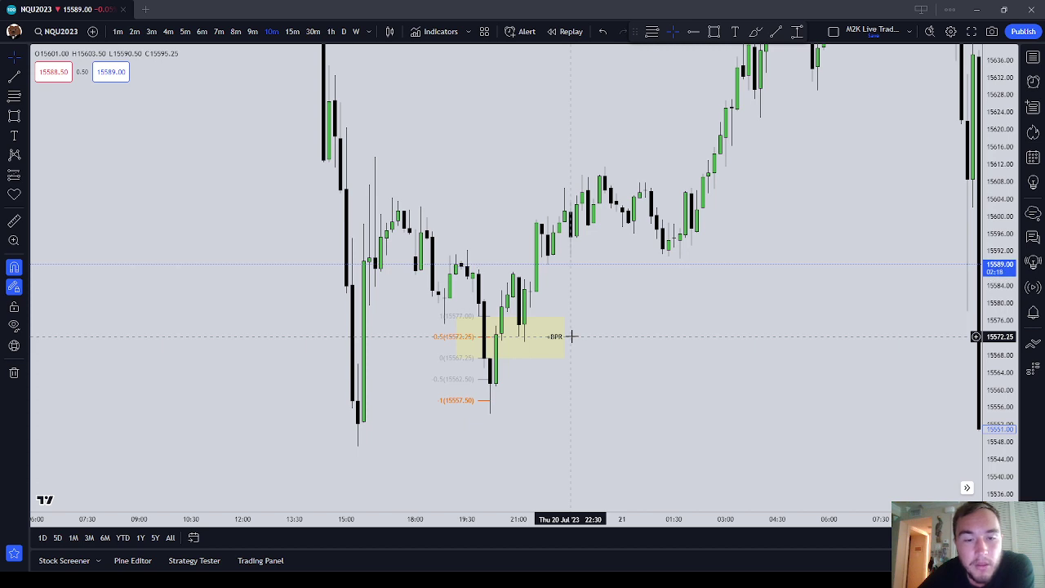
pyautogui.click(525, 338)
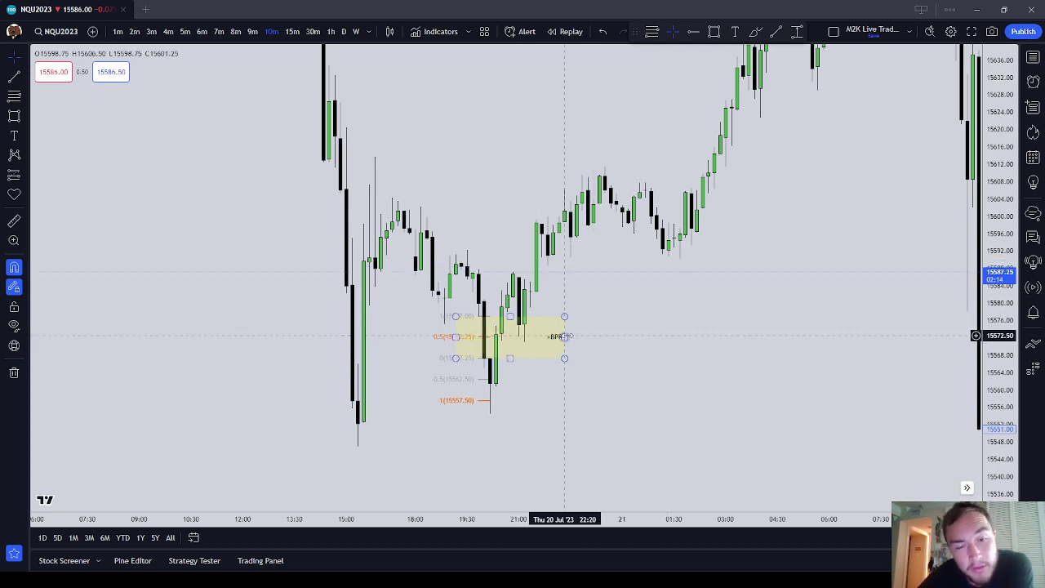
pyautogui.click(662, 334)
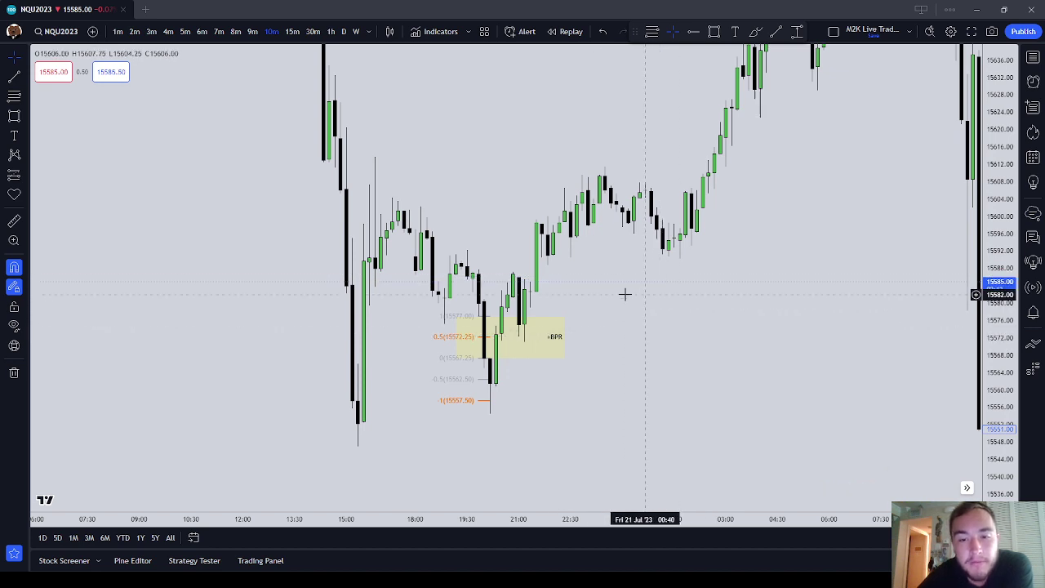
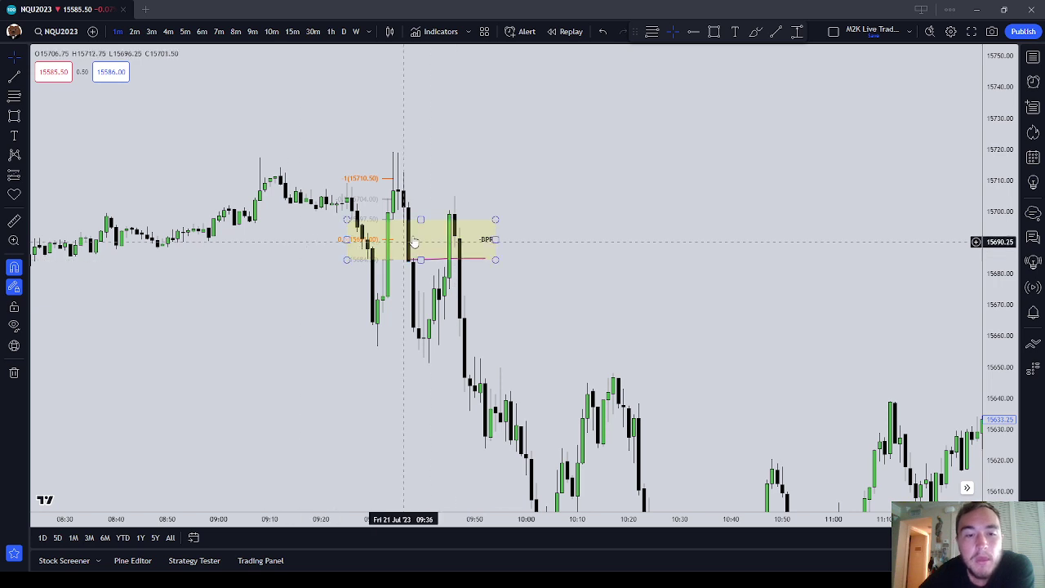
# Examine how price breaks below and returns into the -BPR zone on the 1-minute chart
pyautogui.click(405, 278)
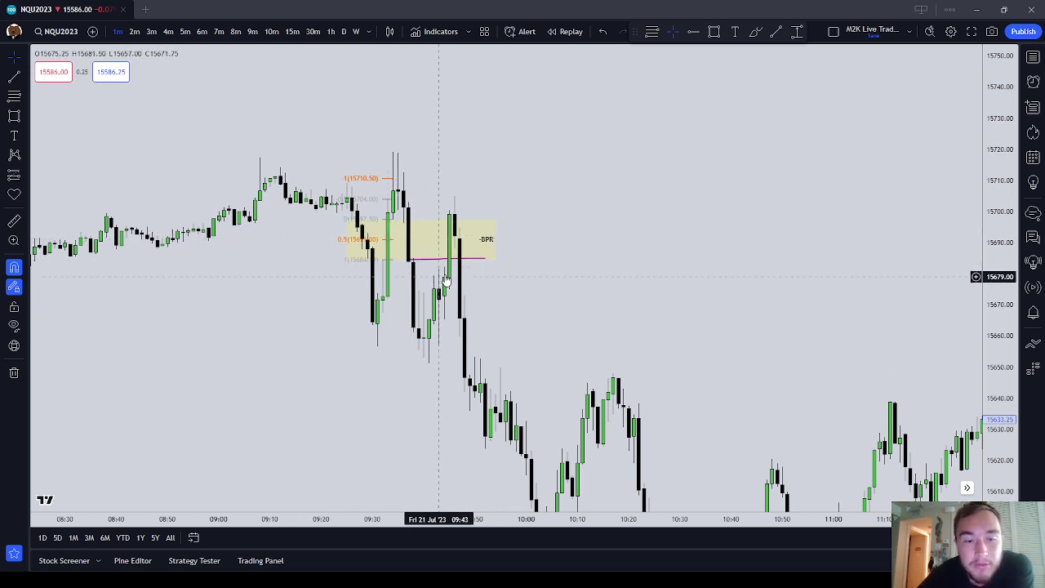
pyautogui.click(458, 245)
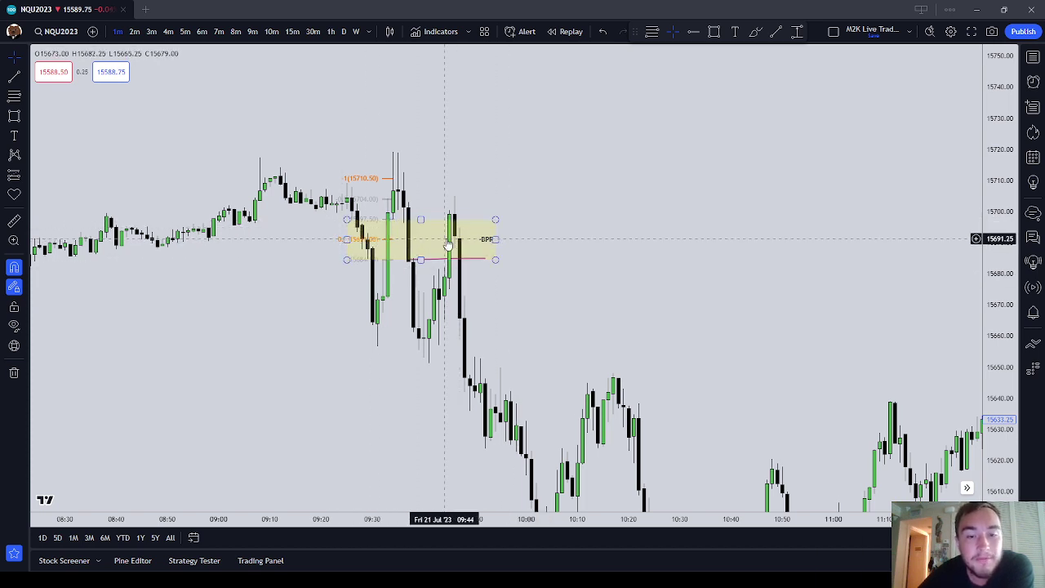
pyautogui.click(480, 298)
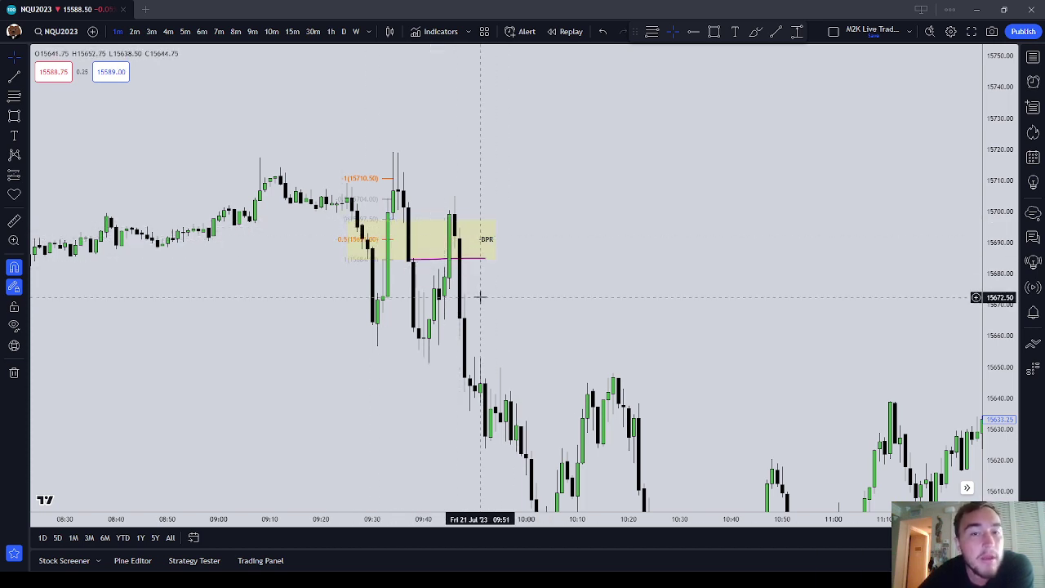
pyautogui.click(436, 238)
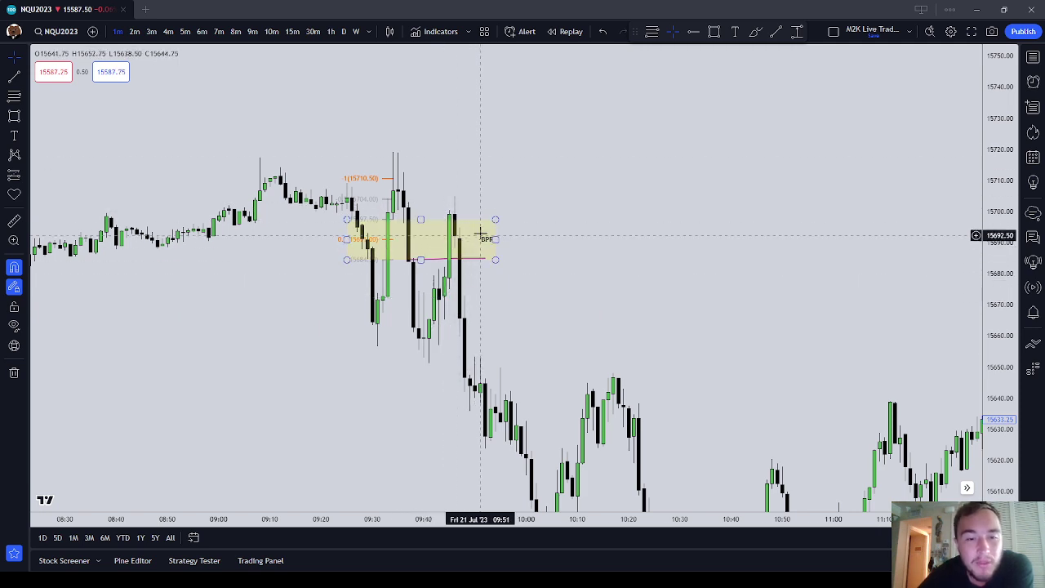
pyautogui.click(515, 151)
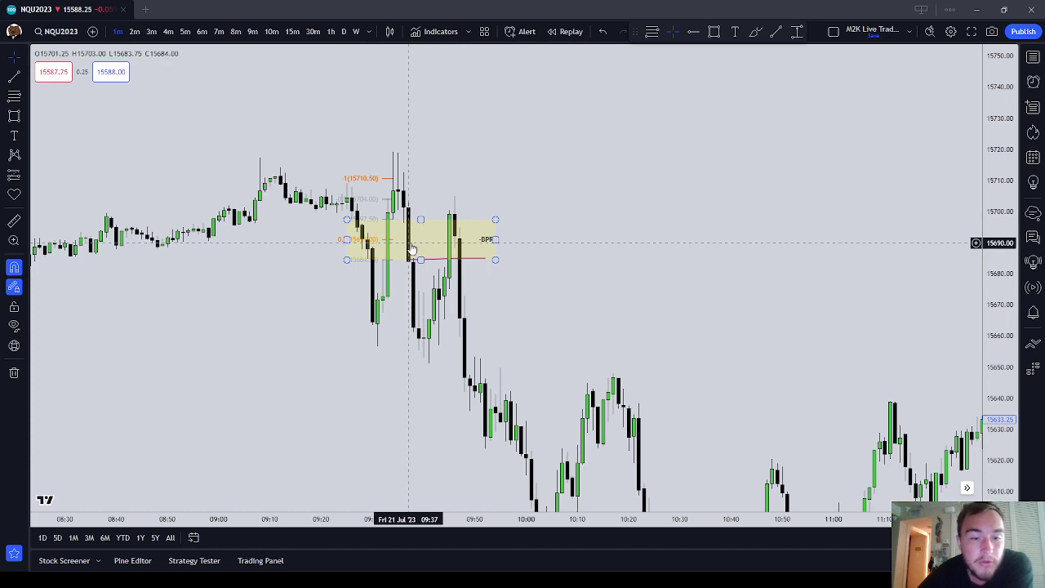
pyautogui.scroll(-3, 601, 205)
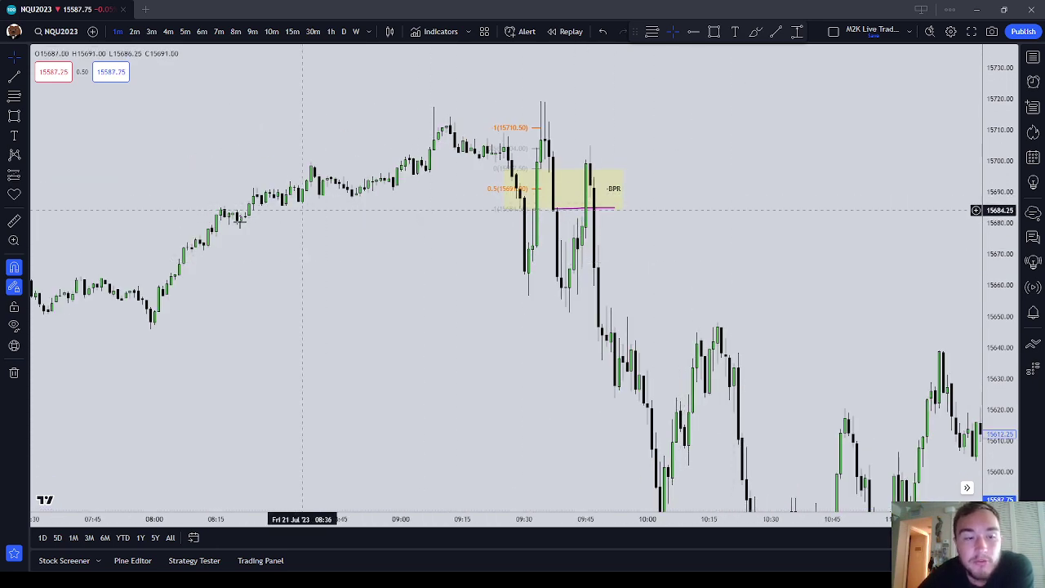
pyautogui.moveTo(386, 310); pyautogui.dragTo(353, 335)
pyautogui.scroll(1, 353, 335)
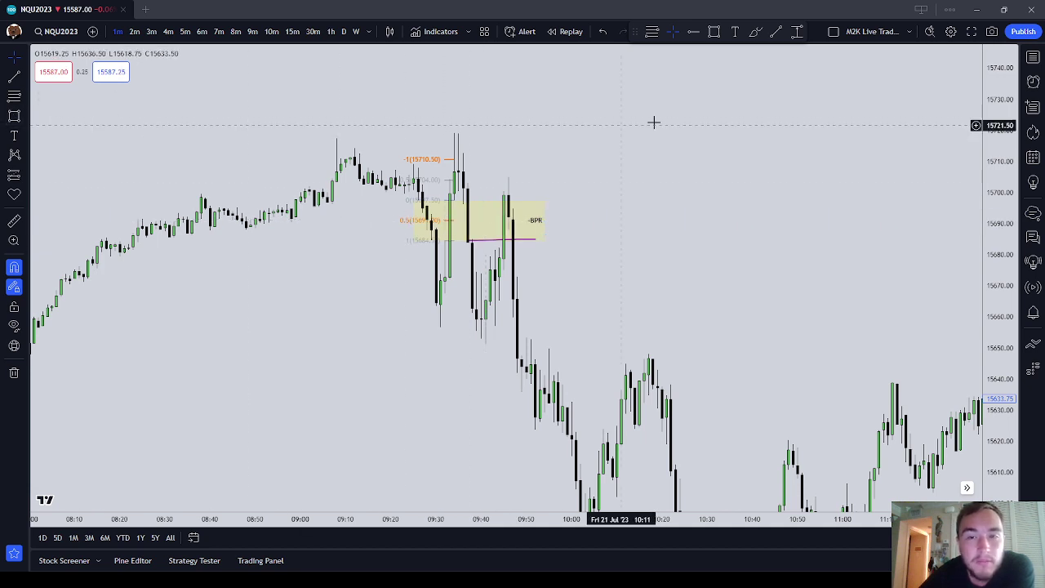
# With magnet snapping off, brush a circle around the candles retesting the -BPR zone near 09:45
pyautogui.click(754, 32)
pyautogui.click(14, 267)
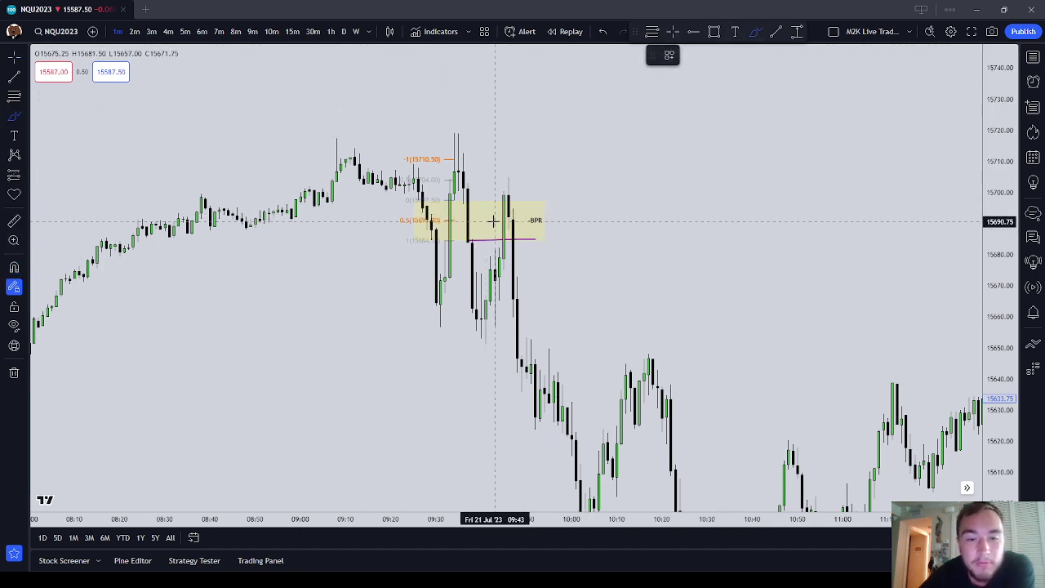
pyautogui.moveTo(495, 221); pyautogui.dragTo(524, 219)
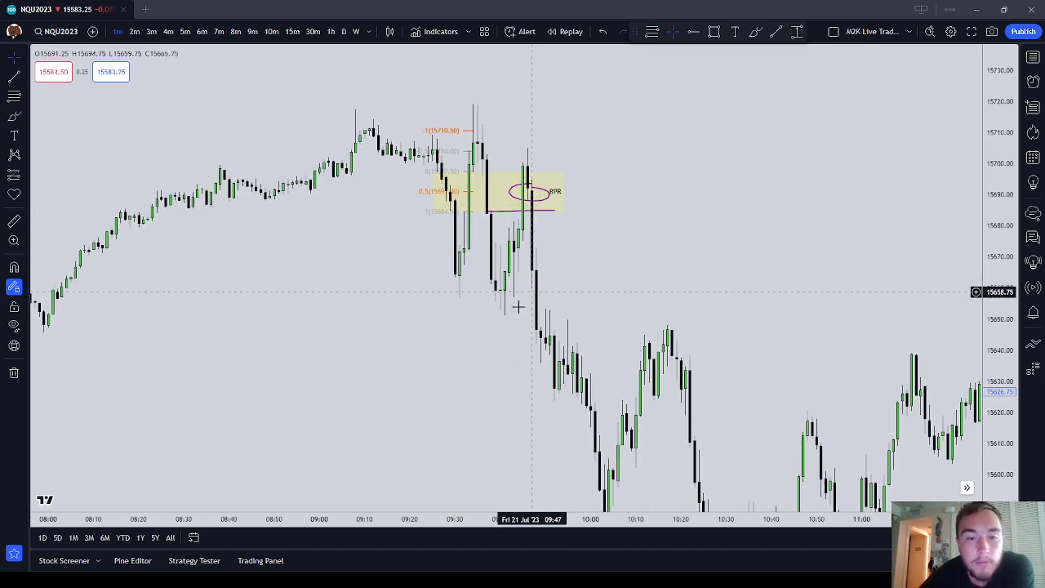
# Review the 1-minute price action following the -BPR retest through to the latest candles around 12:30
pyautogui.moveTo(518, 303)
pyautogui.mouseDown()
pyautogui.moveTo(432, 255)
pyautogui.moveTo(549, 336)
pyautogui.mouseUp()
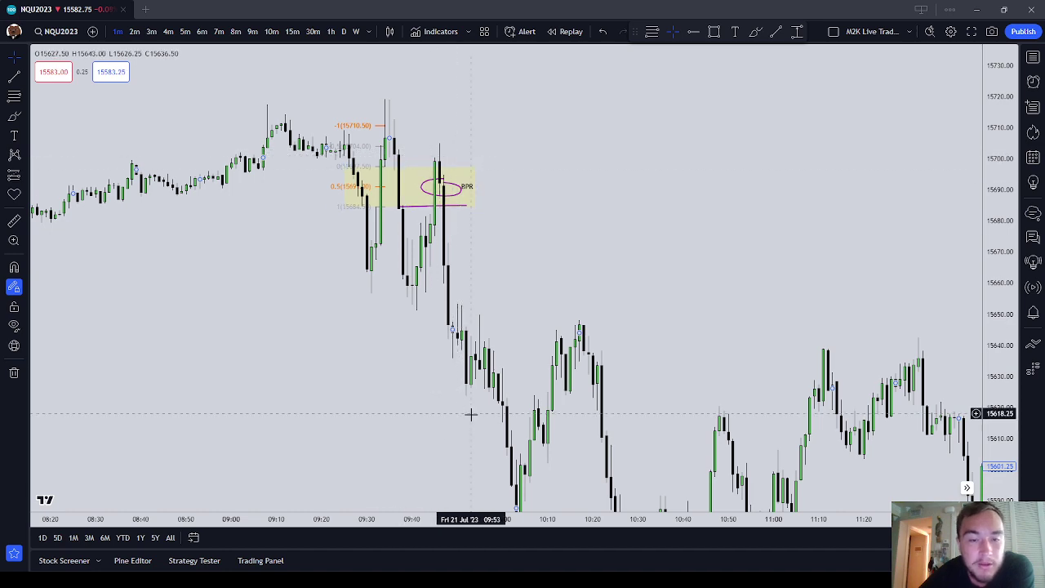
pyautogui.moveTo(406, 444); pyautogui.dragTo(606, 247)
pyautogui.scroll(-3, 484, 313)
pyautogui.moveTo(484, 314); pyautogui.dragTo(357, 345)
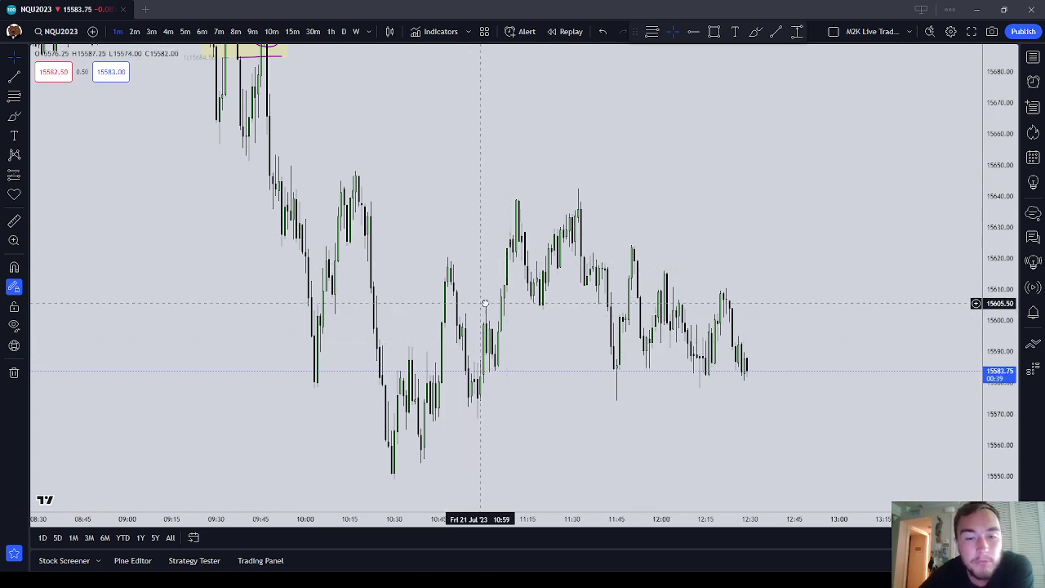
pyautogui.moveTo(522, 294); pyautogui.dragTo(632, 277)
pyautogui.scroll(1, 640, 273)
pyautogui.scroll(2, 640, 273)
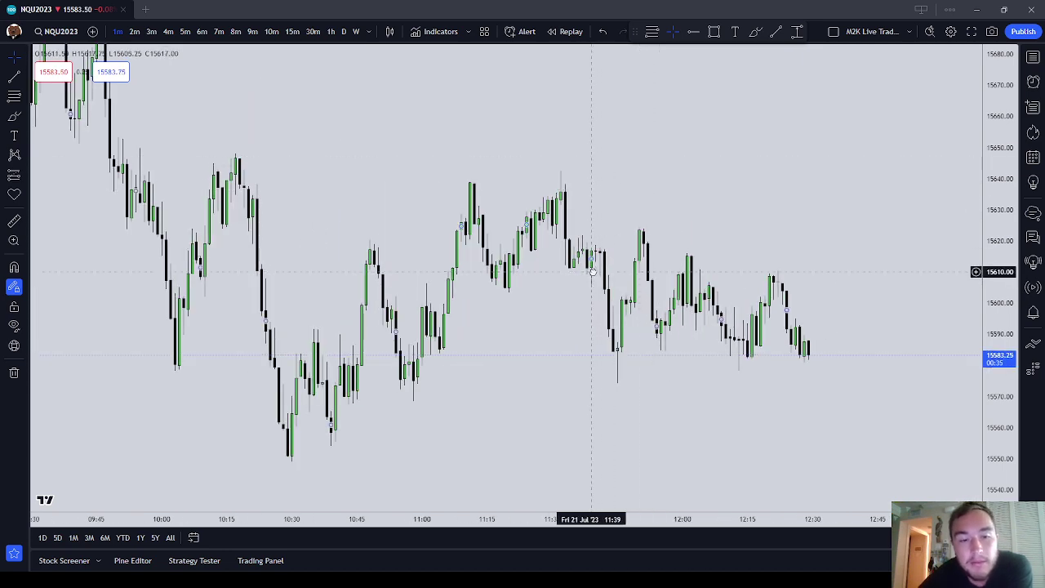
# Draw a rectangle from 15608.00 down to 15600.00, spanning 10:41 to 11:28 on the 1-minute chart
pyautogui.moveTo(593, 273); pyautogui.dragTo(622, 297)
pyautogui.moveTo(564, 338); pyautogui.dragTo(578, 347)
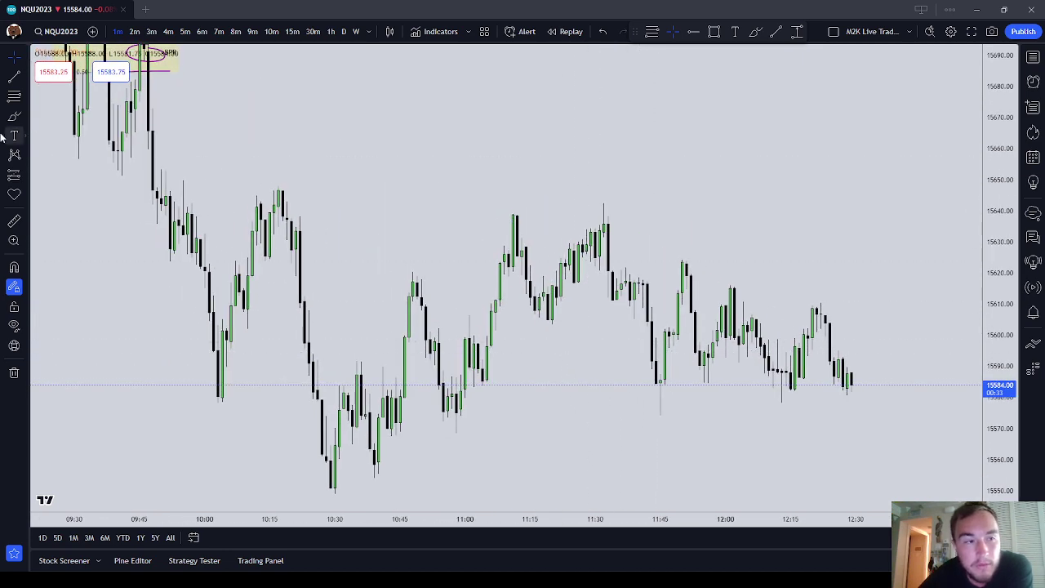
pyautogui.click(713, 32)
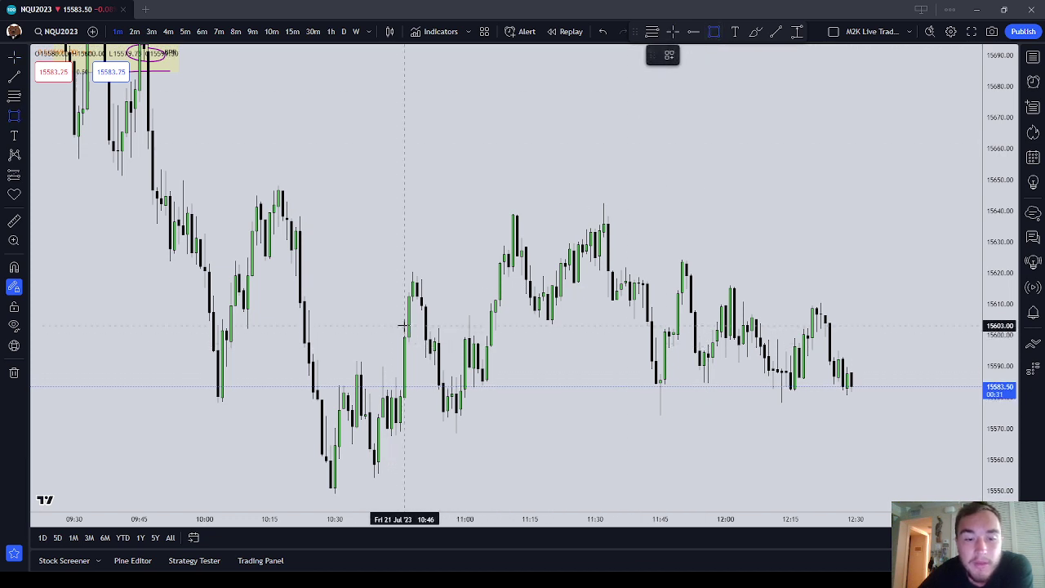
pyautogui.moveTo(402, 310)
pyautogui.mouseDown()
pyautogui.moveTo(423, 335)
pyautogui.moveTo(437, 322)
pyautogui.moveTo(585, 322)
pyautogui.mouseUp()
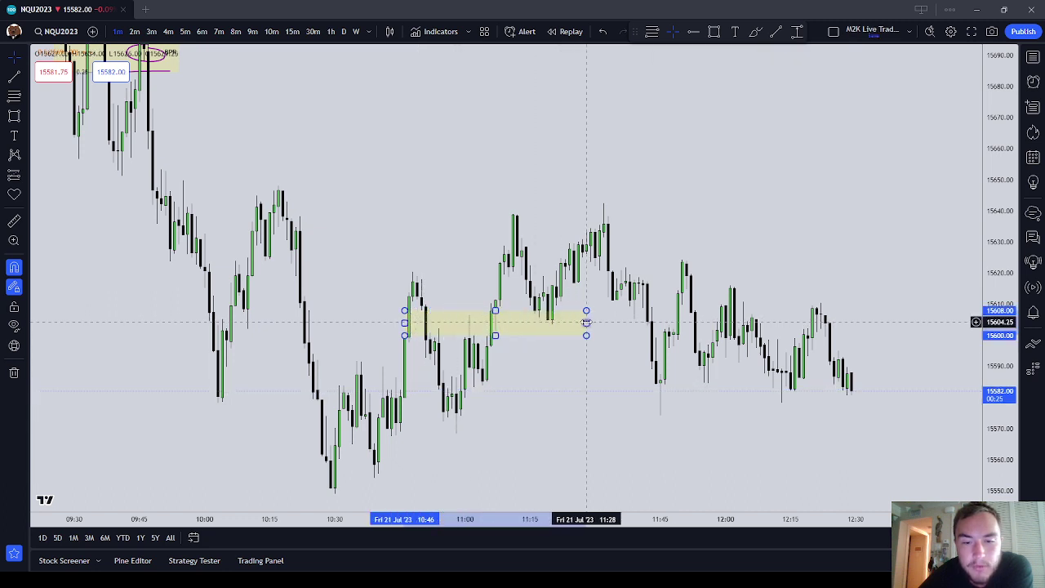
pyautogui.click(755, 31)
pyautogui.press('Escape')
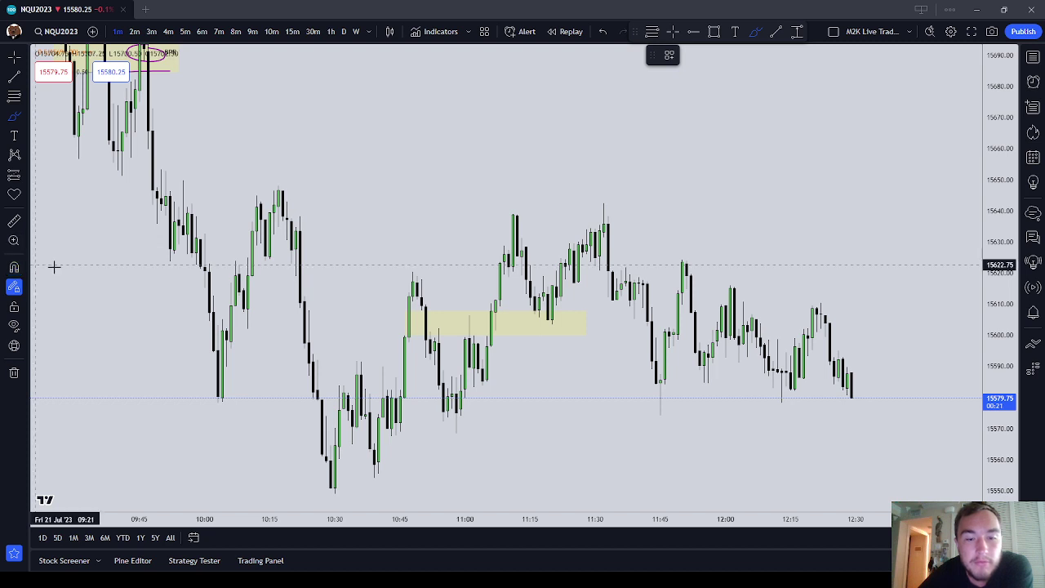
pyautogui.click(404, 324)
pyautogui.moveTo(404, 324); pyautogui.dragTo(382, 324)
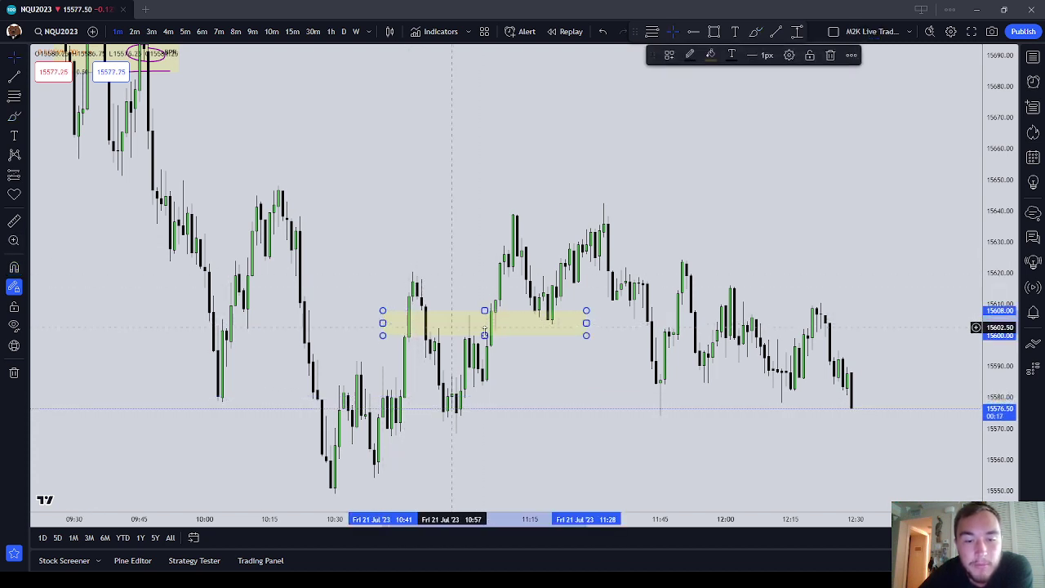
# Brush a small circle around the wick inside the new rectangle near 11:00 and delete the circle
pyautogui.click(14, 116)
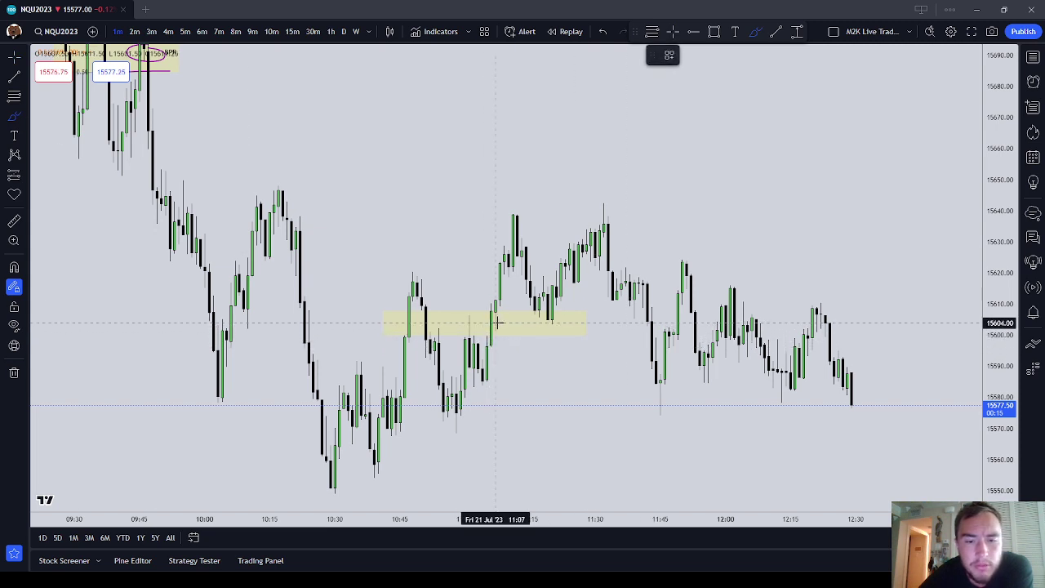
pyautogui.moveTo(465, 333); pyautogui.dragTo(473, 337)
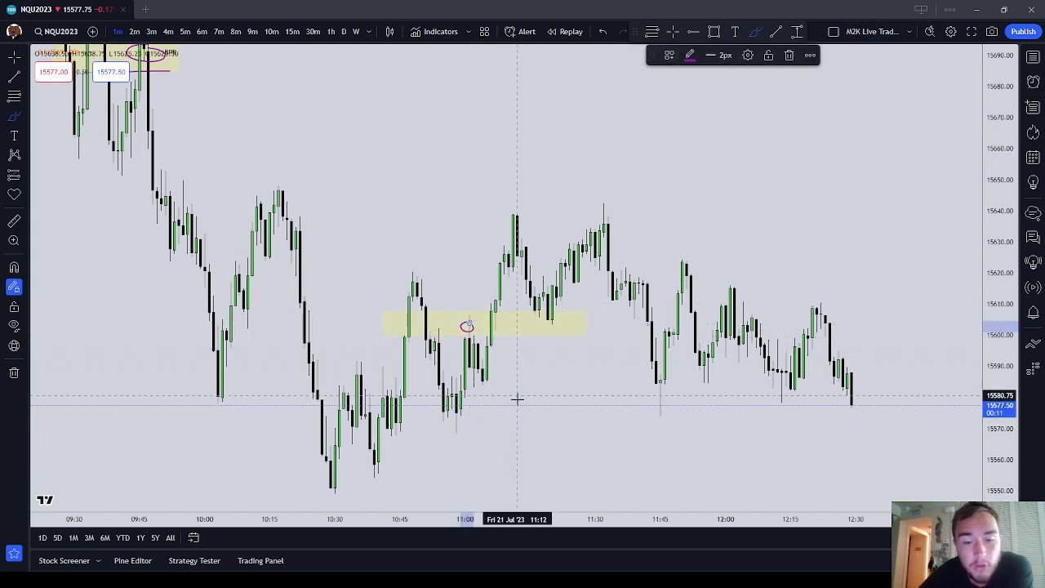
pyautogui.click(789, 55)
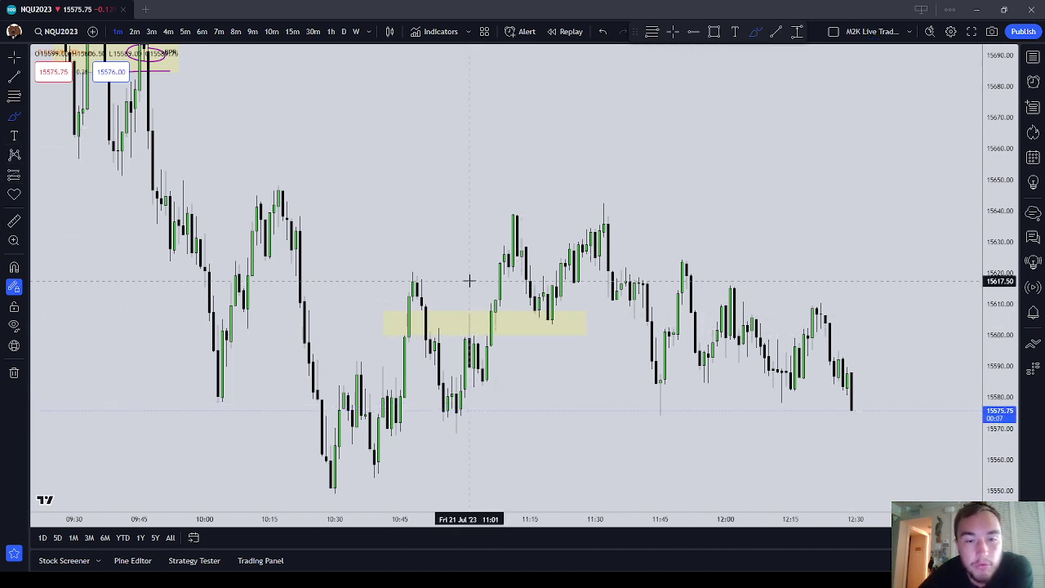
# Brush the price path rising out of the rectangle and returning to it, plus a horizontal line along the retest near 11:20
pyautogui.moveTo(478, 330)
pyautogui.mouseDown()
pyautogui.moveTo(508, 237)
pyautogui.moveTo(549, 295)
pyautogui.moveTo(504, 312)
pyautogui.moveTo(582, 313)
pyautogui.mouseUp()
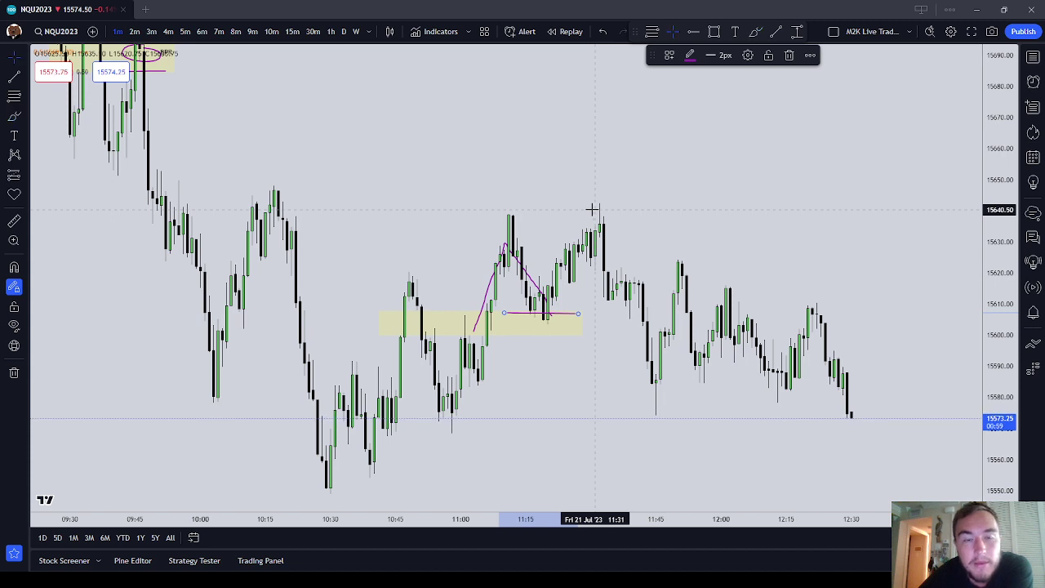
pyautogui.click(593, 210)
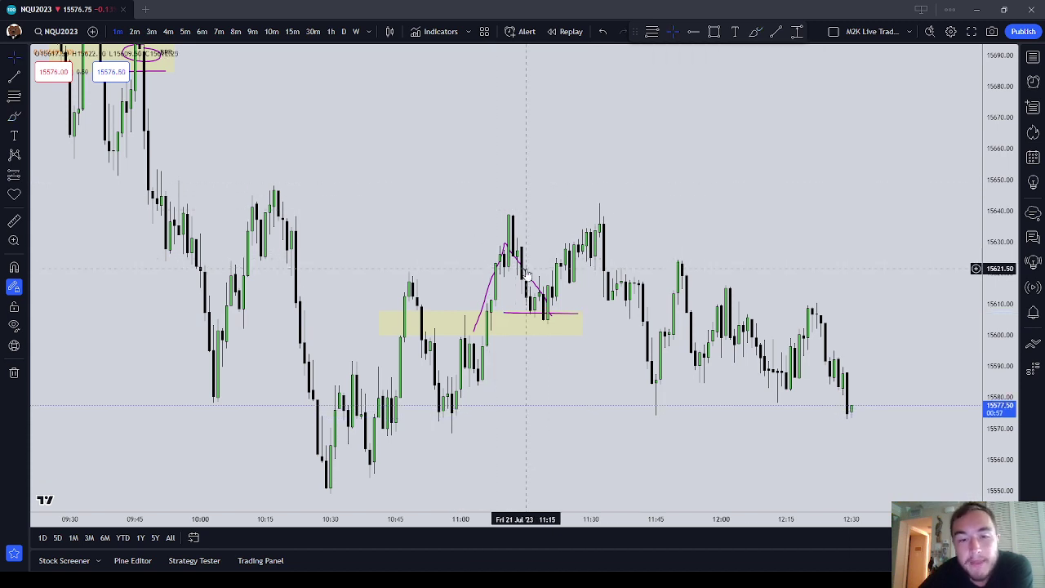
# Label the rectangle "Inversion BPR" in its text settings and delete the brushed price path, keeping the horizontal line
pyautogui.doubleClick(580, 327)
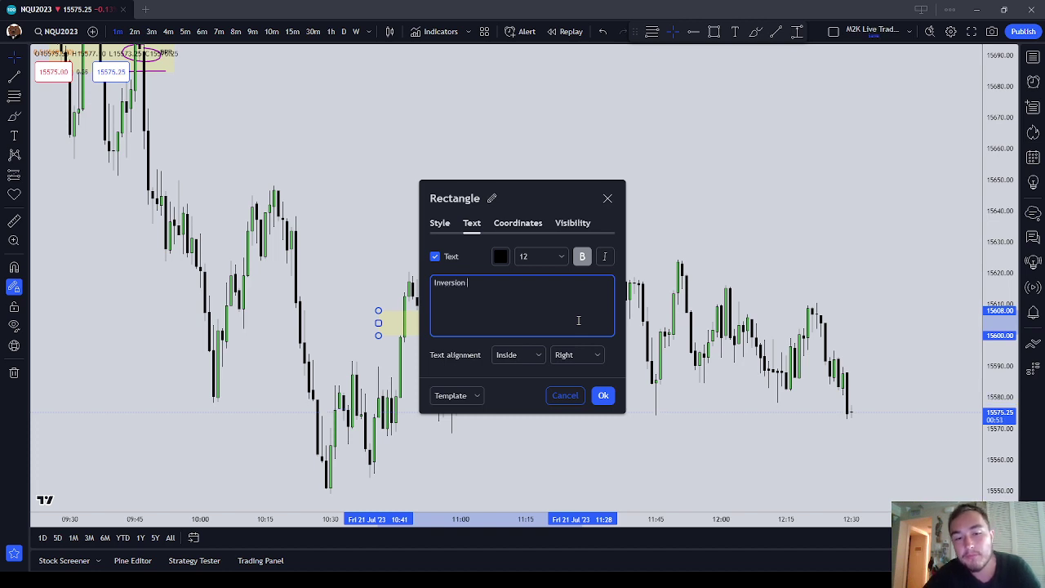
pyautogui.click(601, 394)
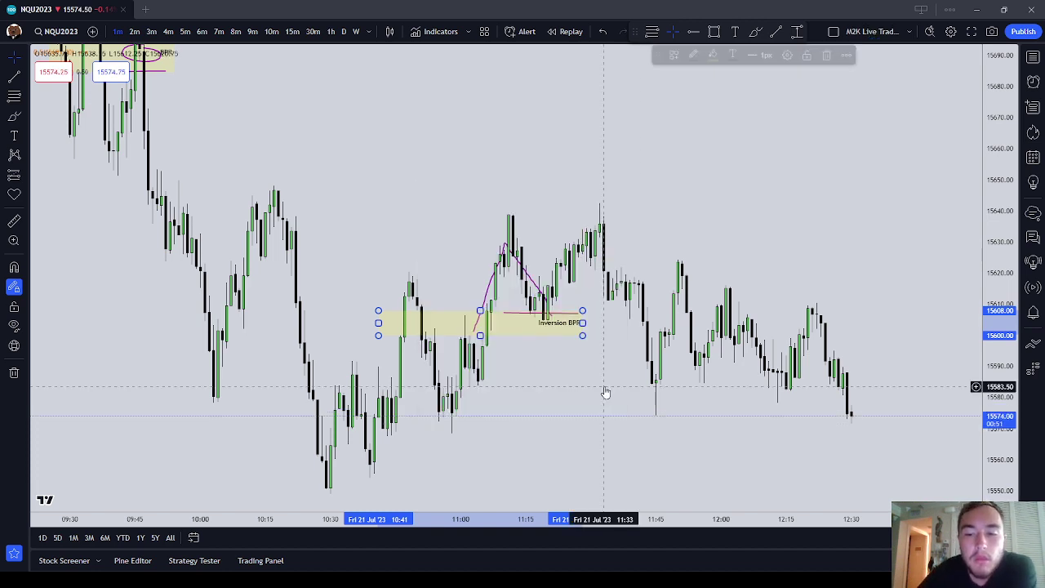
pyautogui.click(735, 226)
pyautogui.click(521, 279)
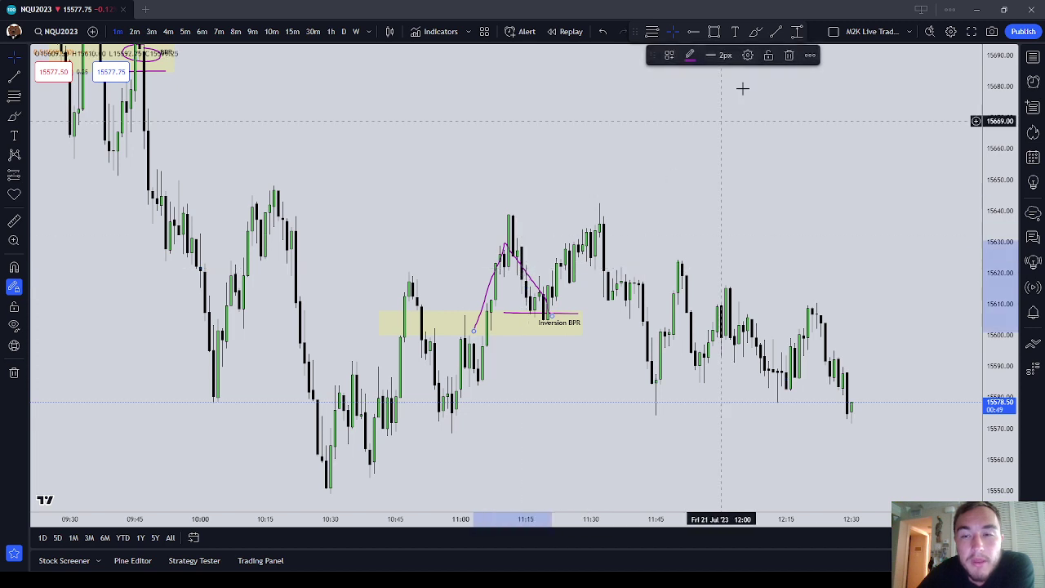
pyautogui.press('Delete')
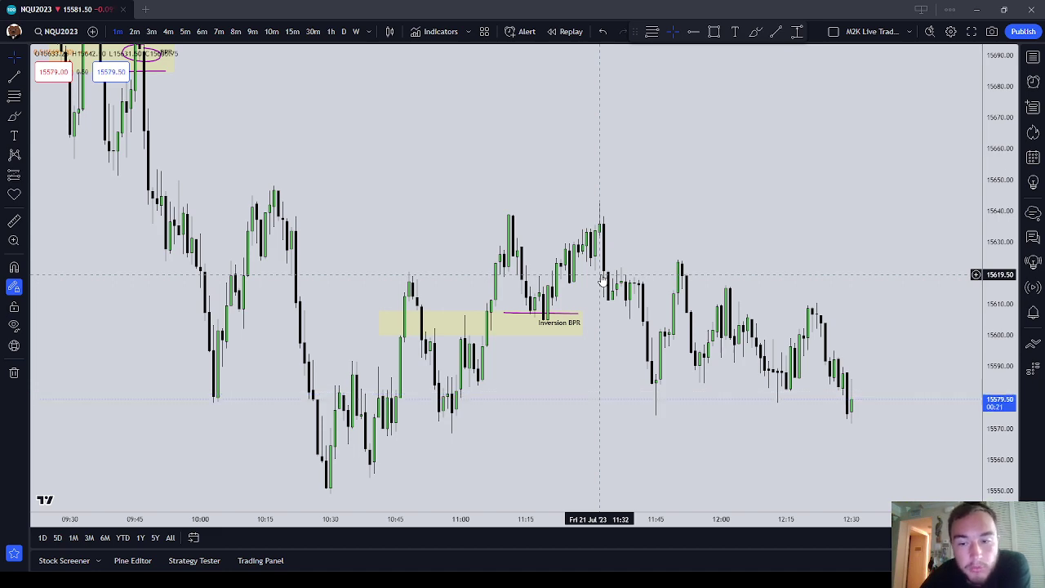
# Examine the 1-minute price action around the Inversion BPR zone and compare it with the earlier -BPR zone near 09:45
pyautogui.scroll(-5, 861, 427)
pyautogui.scroll(3, 784, 350)
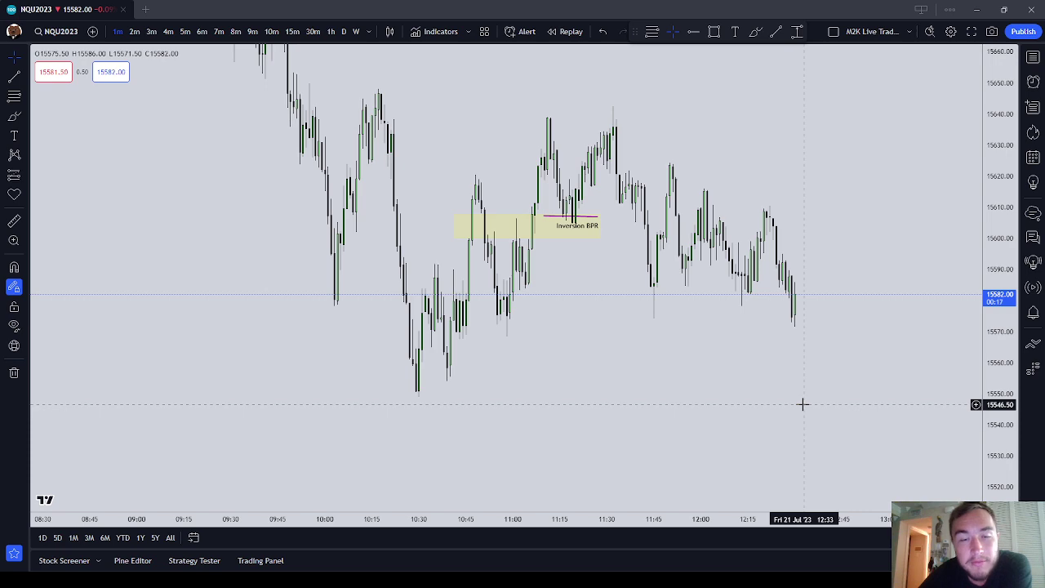
pyautogui.scroll(-2, 803, 403)
pyautogui.scroll(3, 724, 357)
pyautogui.hscroll(-3, 460, 296)
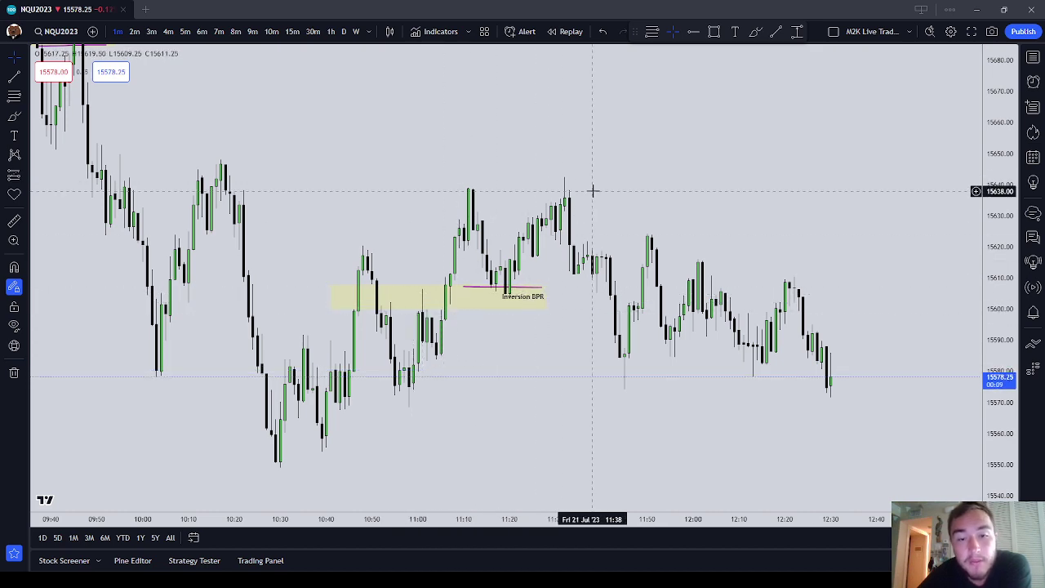
pyautogui.hscroll(5, 616, 195)
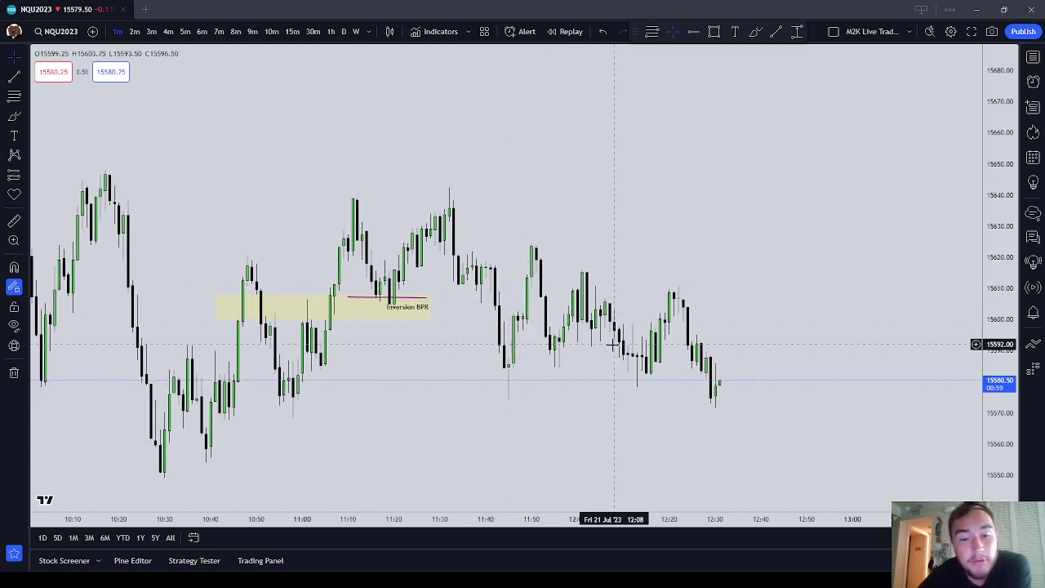
pyautogui.click(423, 315)
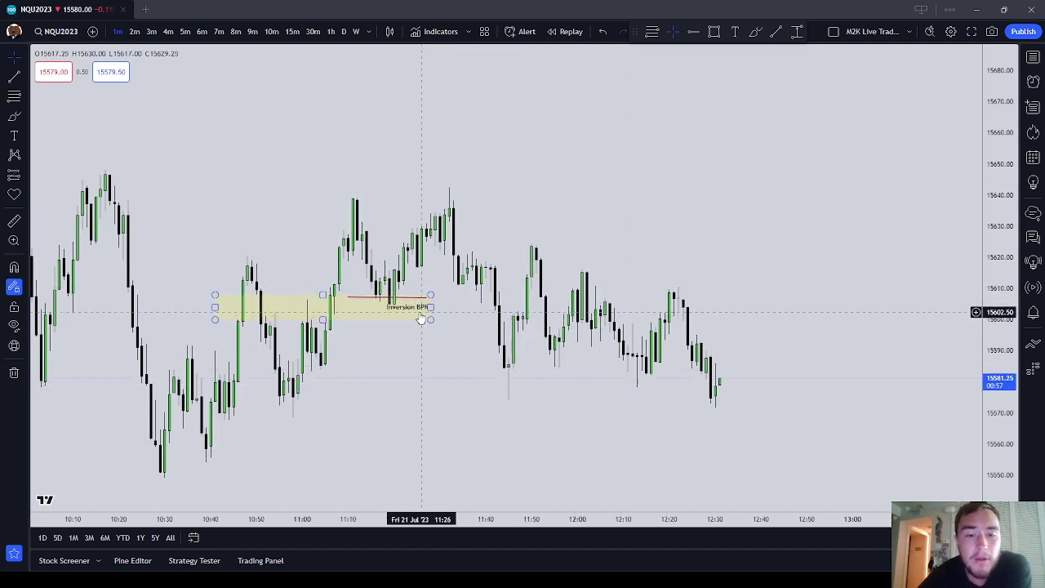
pyautogui.moveTo(403, 405); pyautogui.dragTo(490, 436)
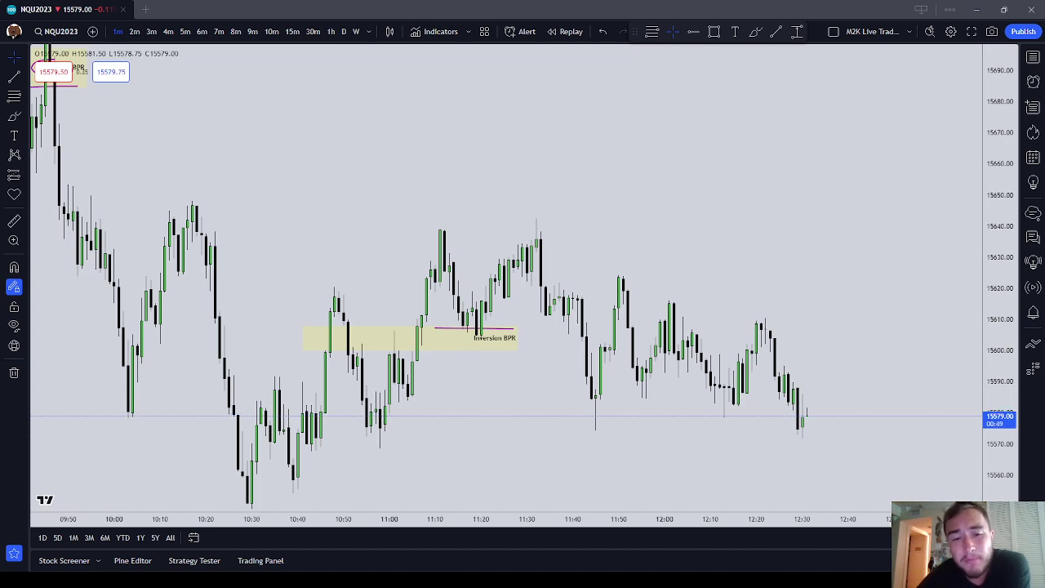
pyautogui.scroll(-3, 757, 337)
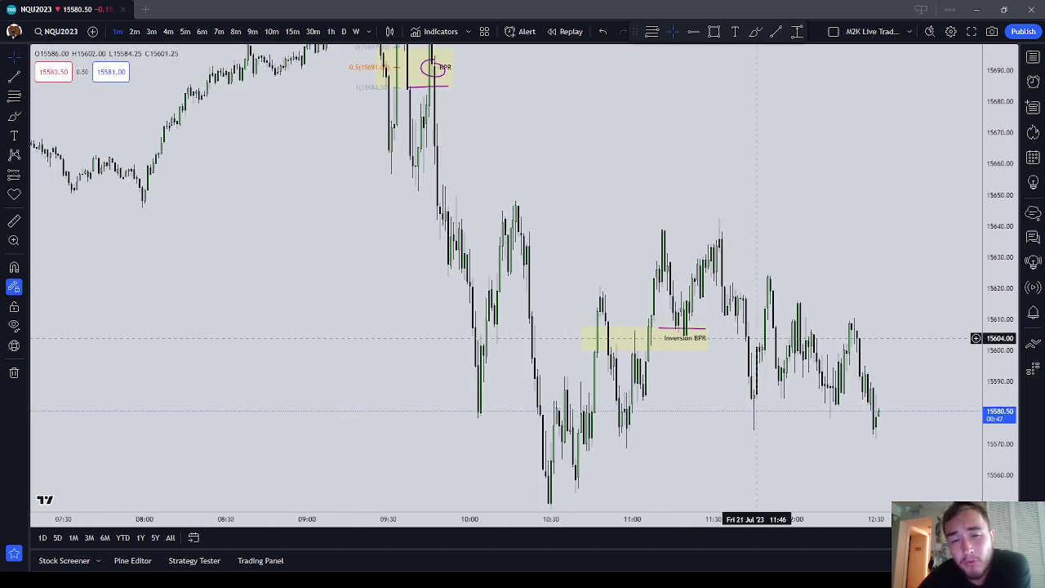
pyautogui.scroll(-2, 757, 337)
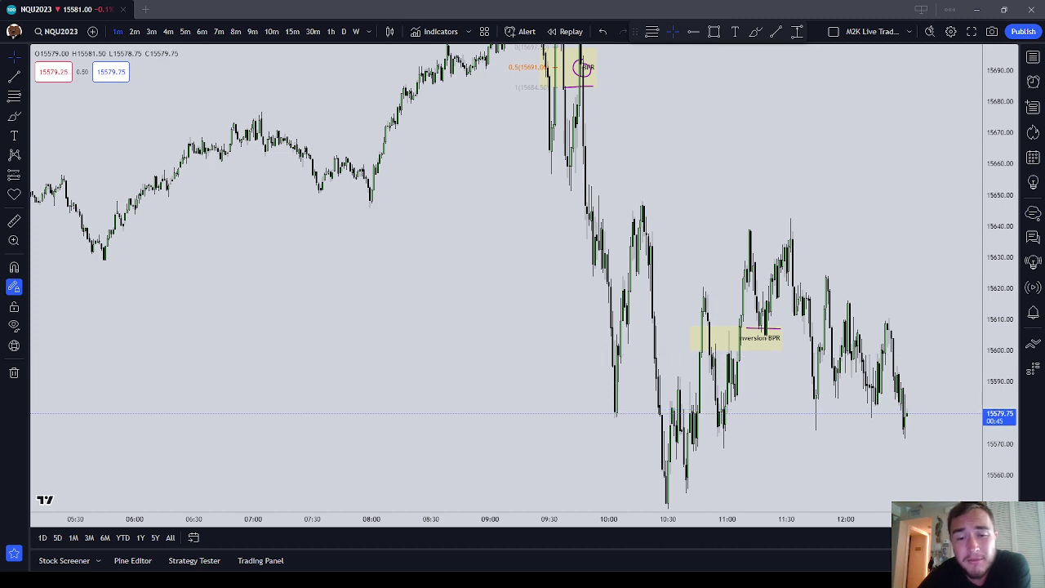